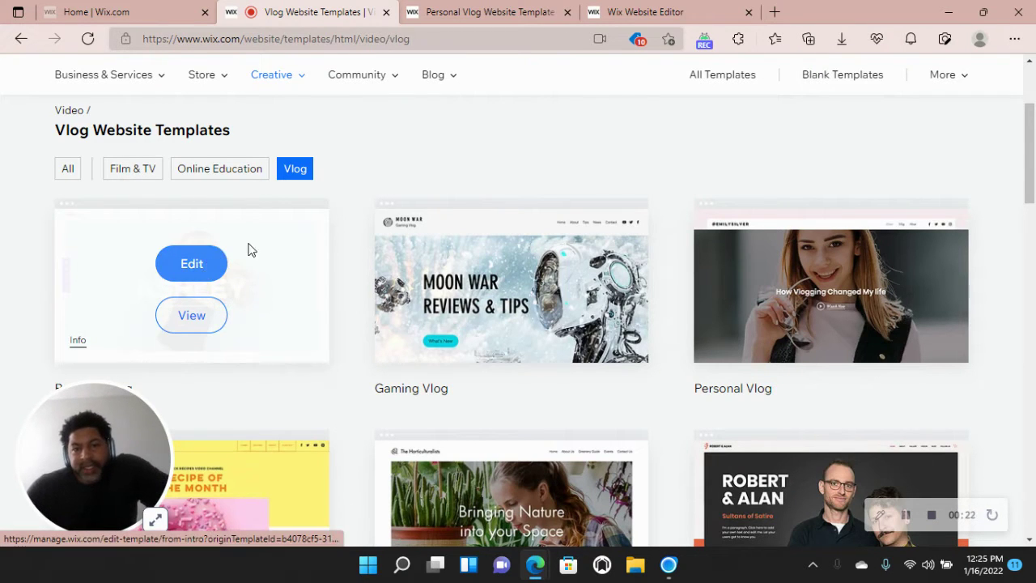
# Switch to the Personal Vlog template preview and skim the whole page from the header to the contact section.
pyautogui.click(478, 16)
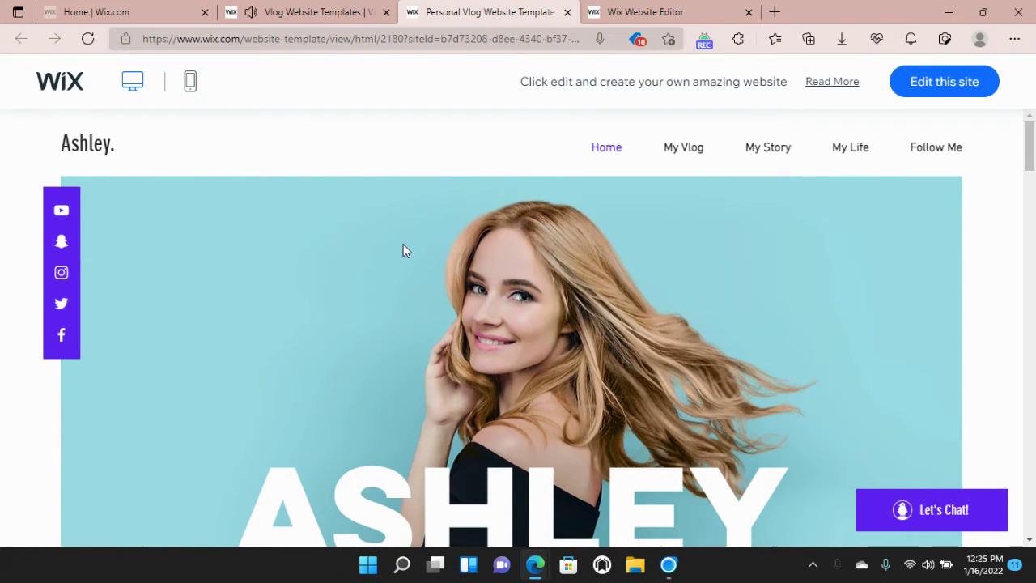
pyautogui.scroll(-3, 403, 244)
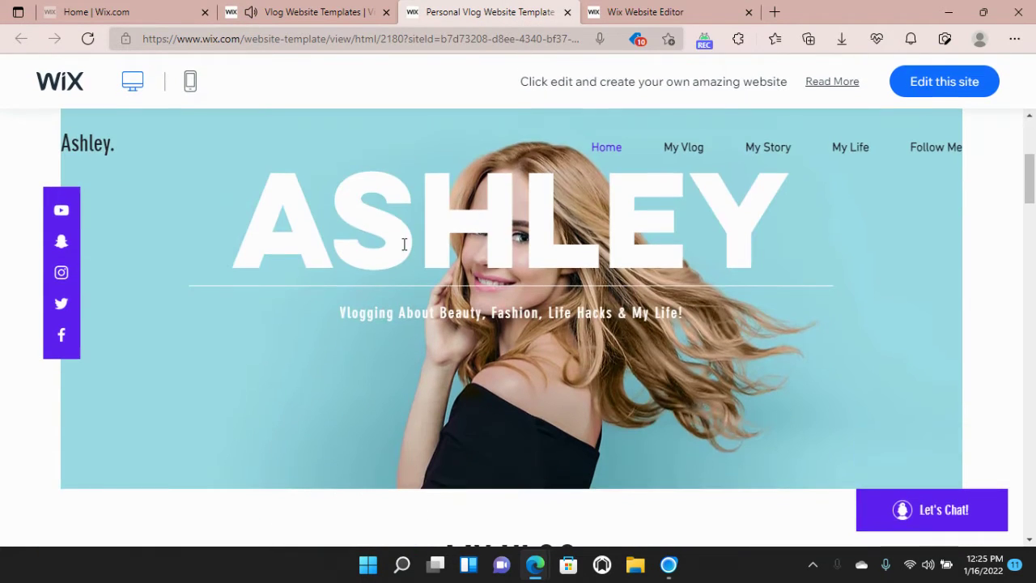
pyautogui.scroll(-5, 403, 243)
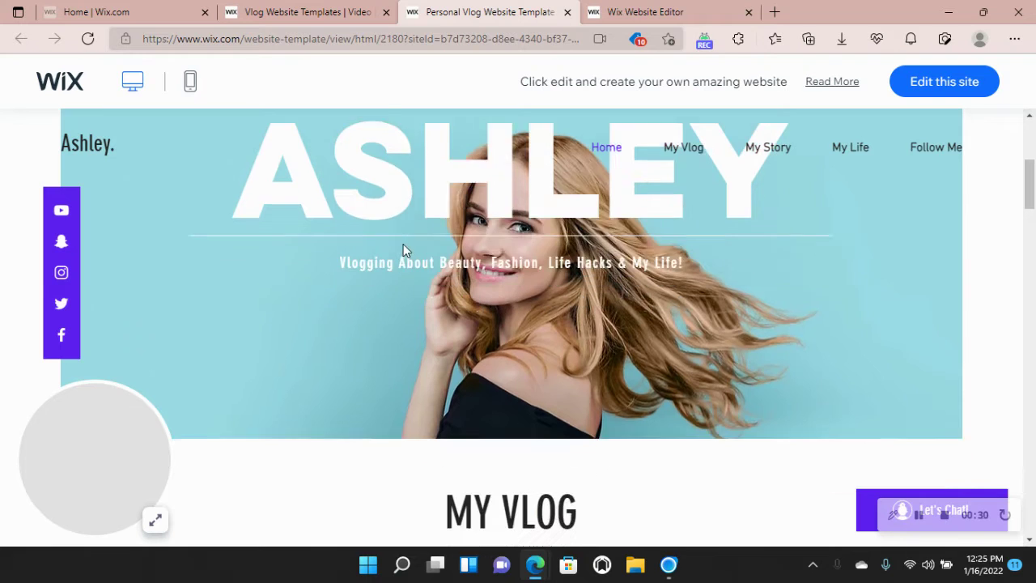
pyautogui.scroll(-8, 403, 251)
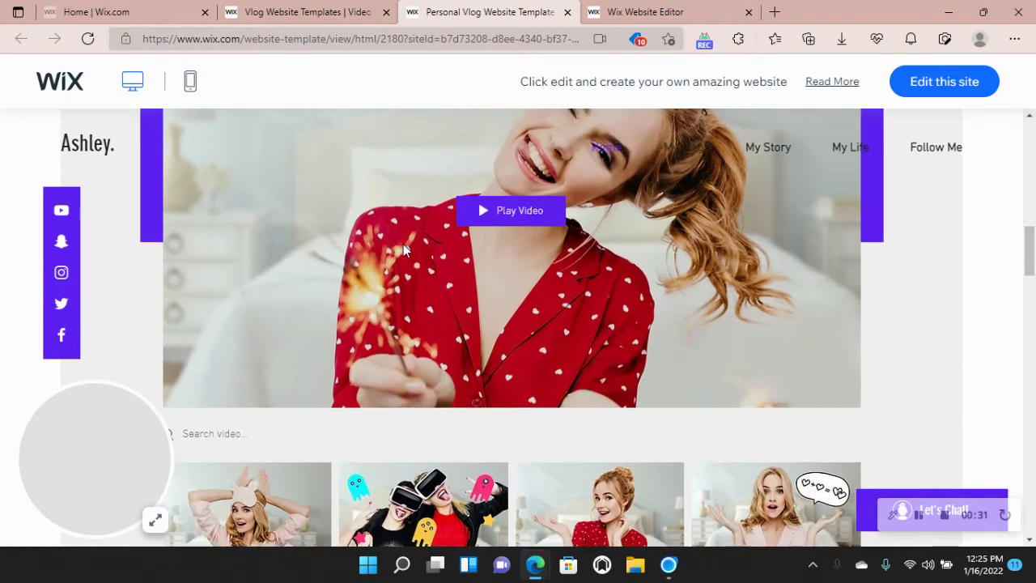
pyautogui.scroll(-8, 403, 250)
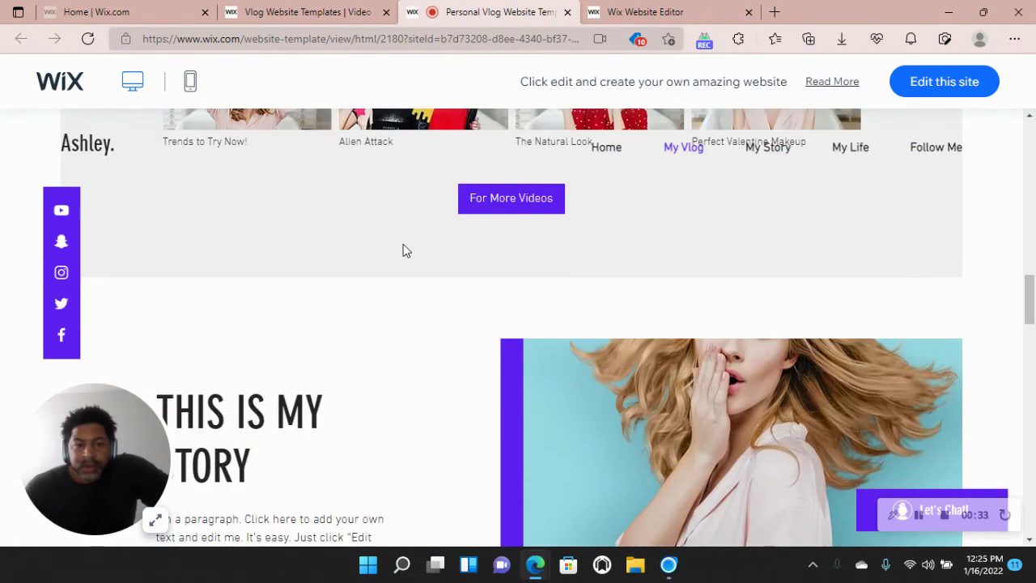
pyautogui.scroll(-10, 405, 247)
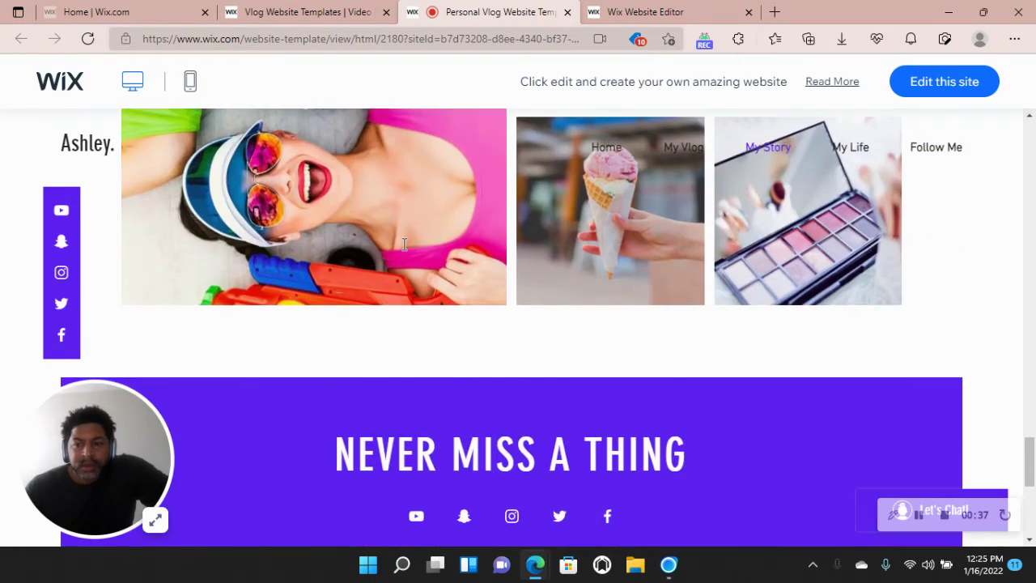
pyautogui.scroll(-4, 404, 245)
pyautogui.scroll(7, 404, 246)
pyautogui.scroll(10, 403, 245)
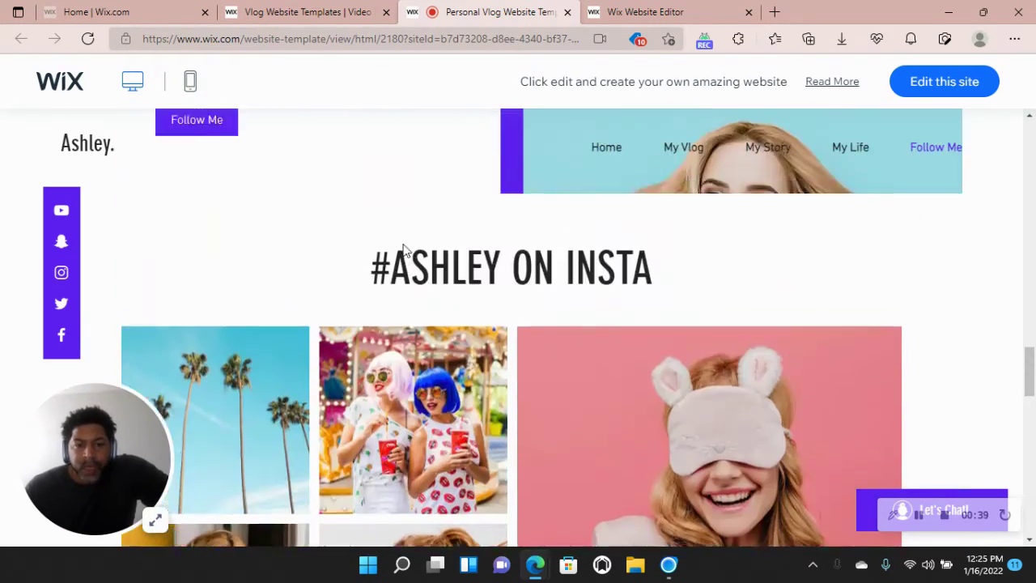
pyautogui.scroll(10, 403, 245)
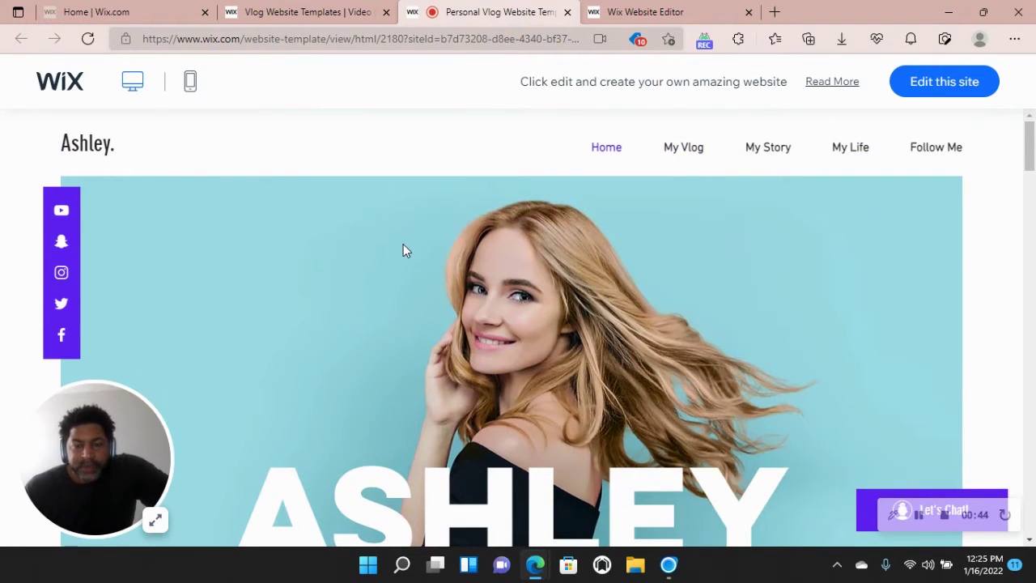
# Examine the template preview section by section: hero image, vlog videos, story text, Instagram photo gallery and contact form.
pyautogui.scroll(-1, 403, 243)
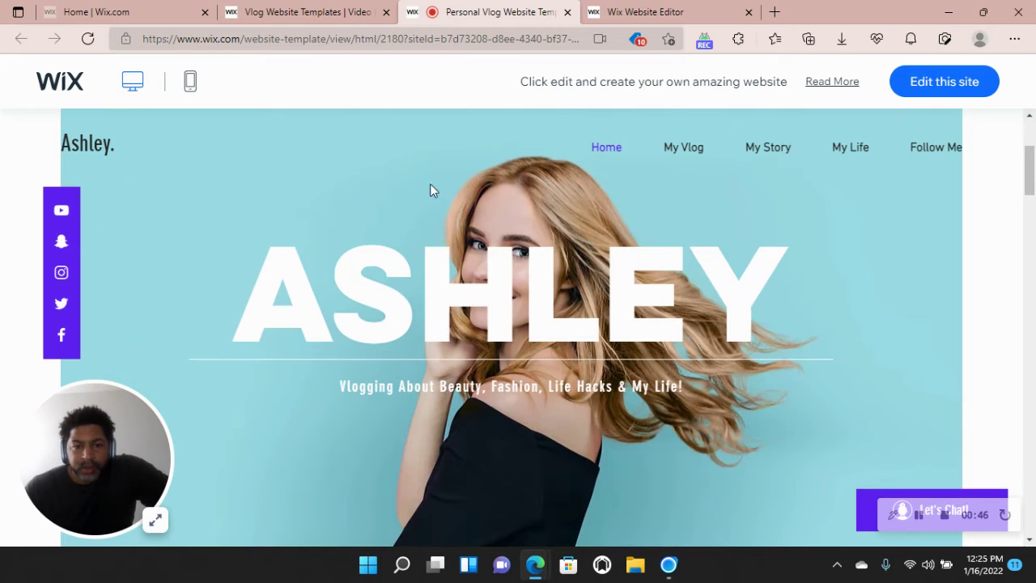
pyautogui.scroll(-5, 387, 306)
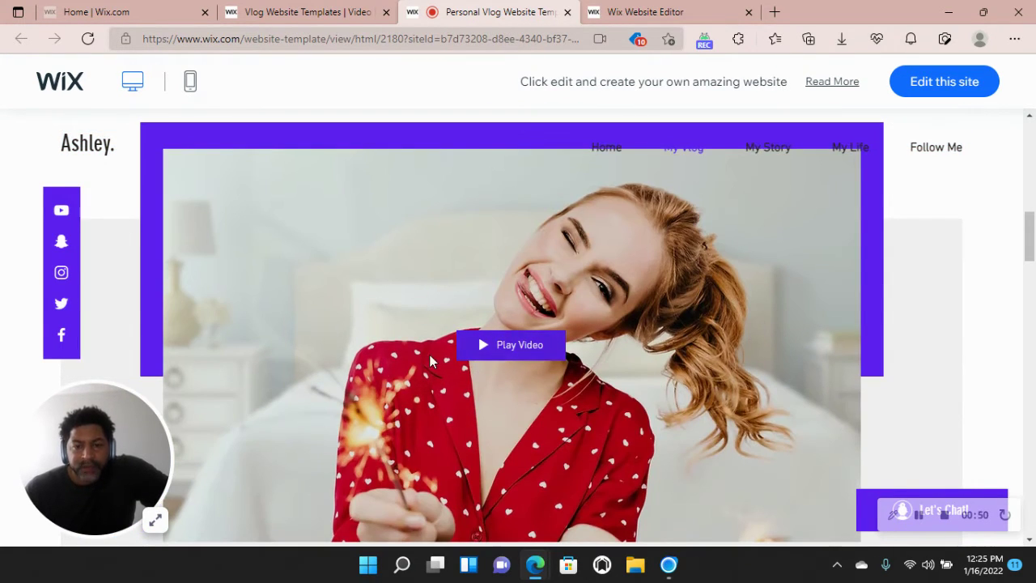
pyautogui.scroll(-4, 429, 368)
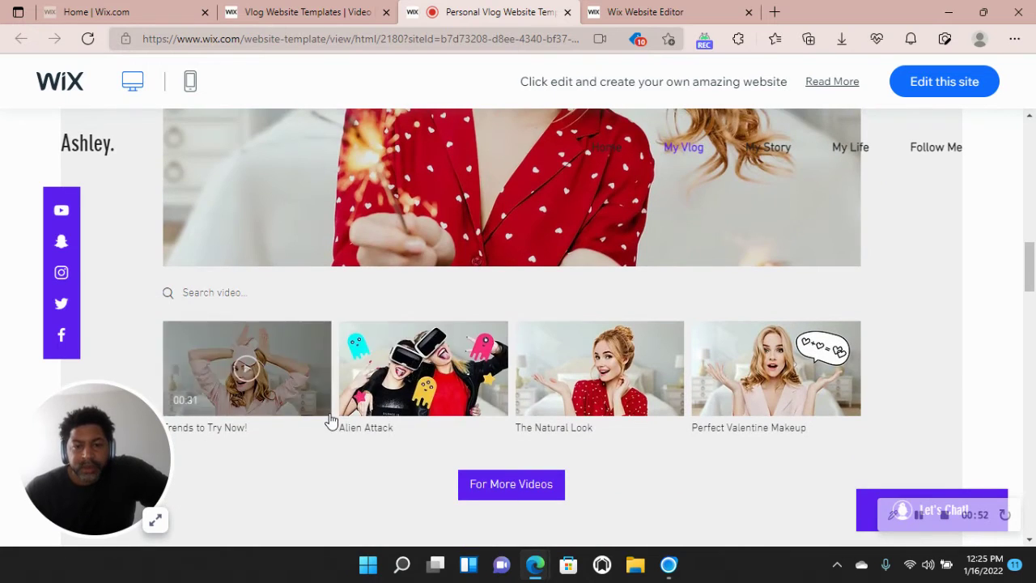
pyautogui.scroll(-2, 331, 422)
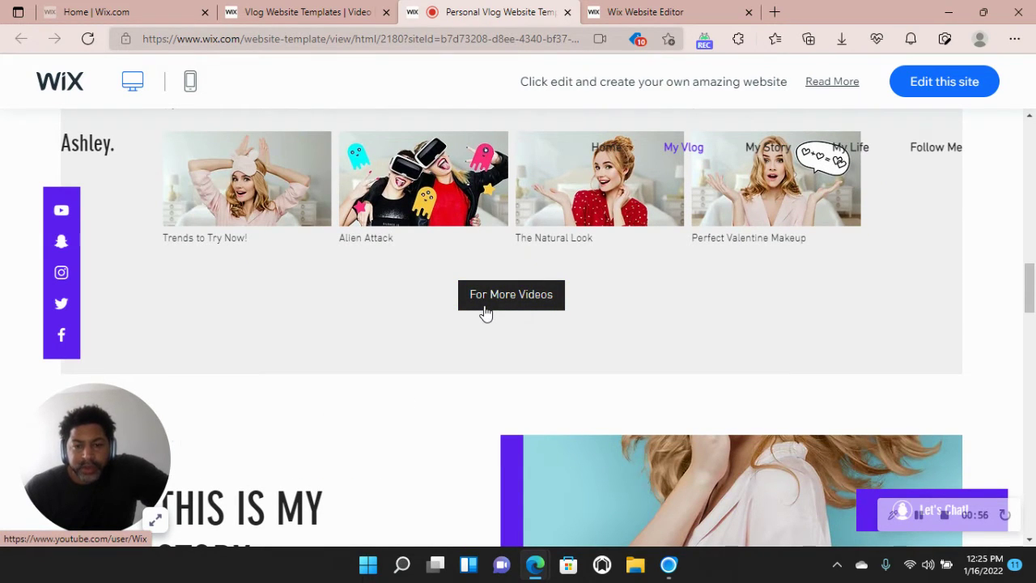
pyautogui.scroll(-3, 486, 312)
pyautogui.scroll(-1, 557, 294)
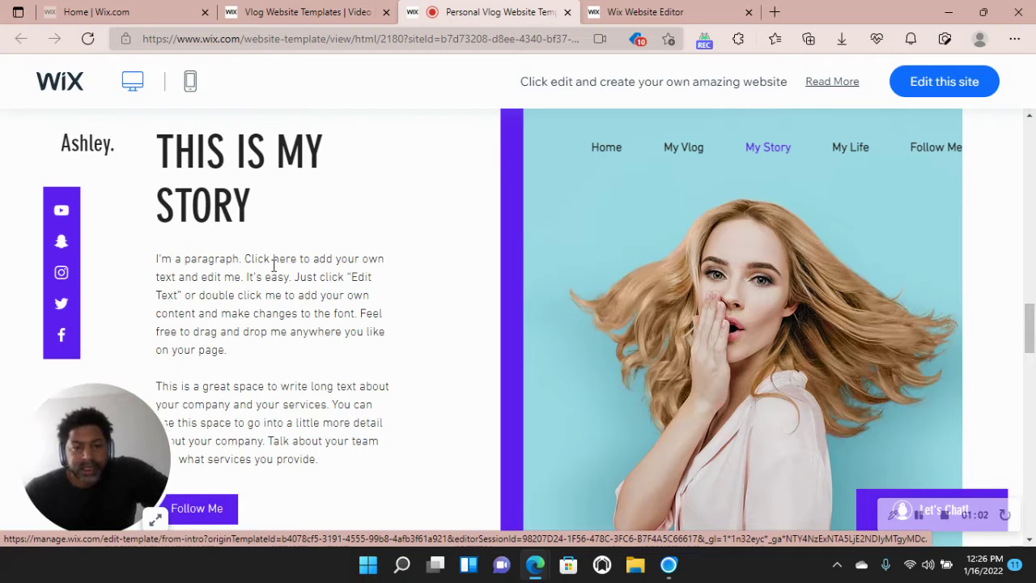
pyautogui.scroll(-2, 280, 287)
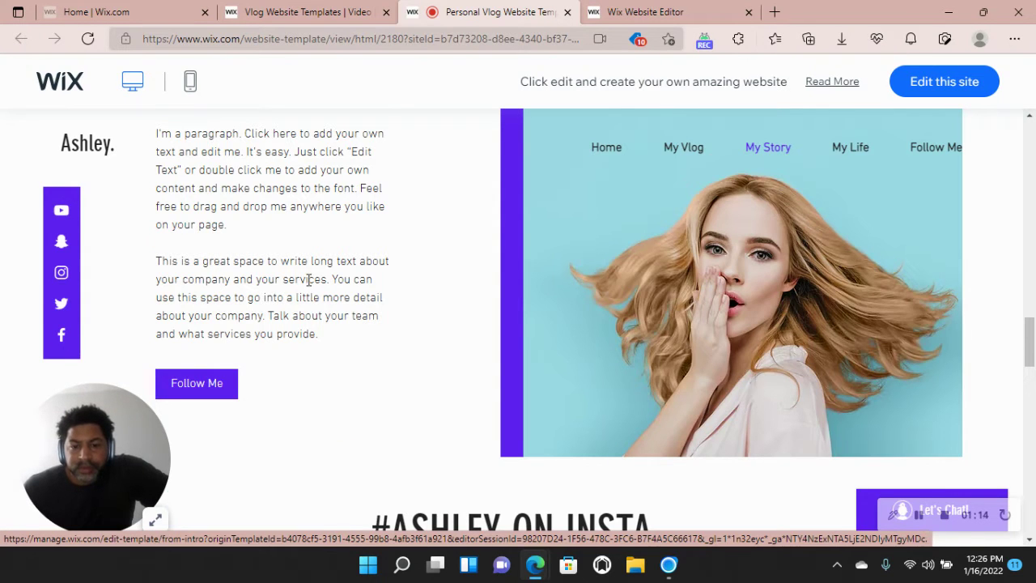
pyautogui.scroll(-5, 308, 279)
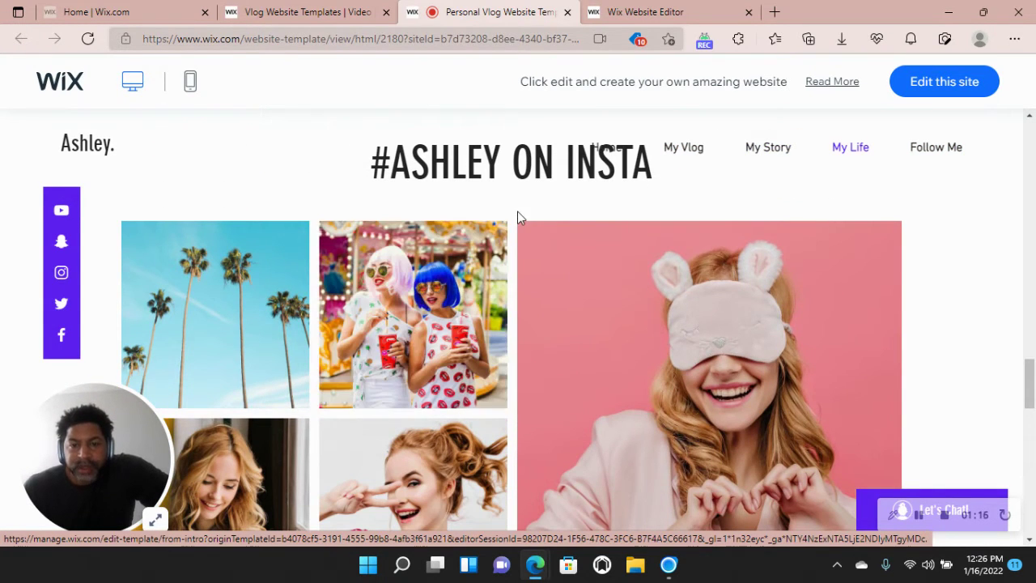
pyautogui.scroll(-3, 530, 327)
pyautogui.scroll(-7, 512, 367)
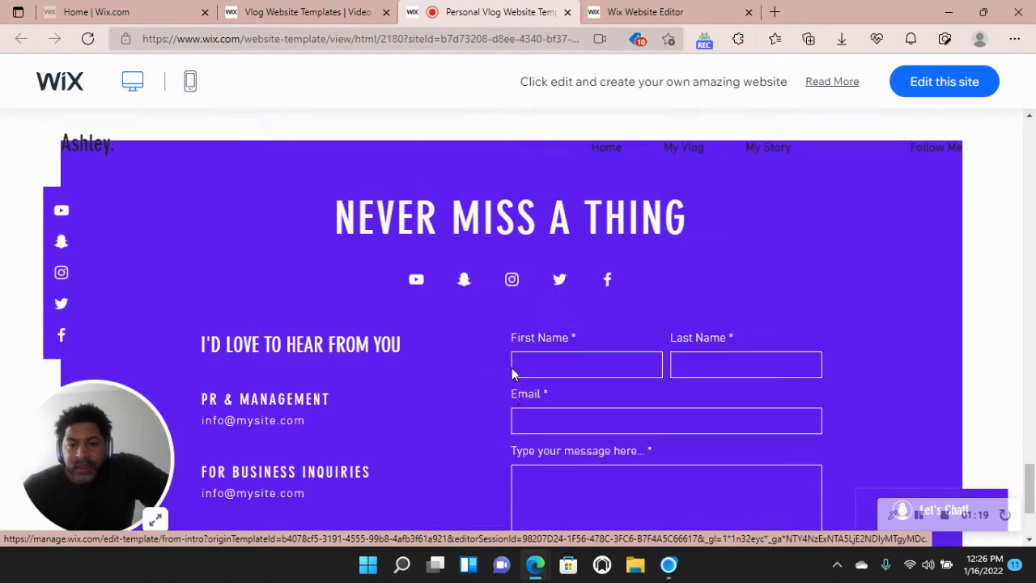
pyautogui.scroll(-1, 511, 373)
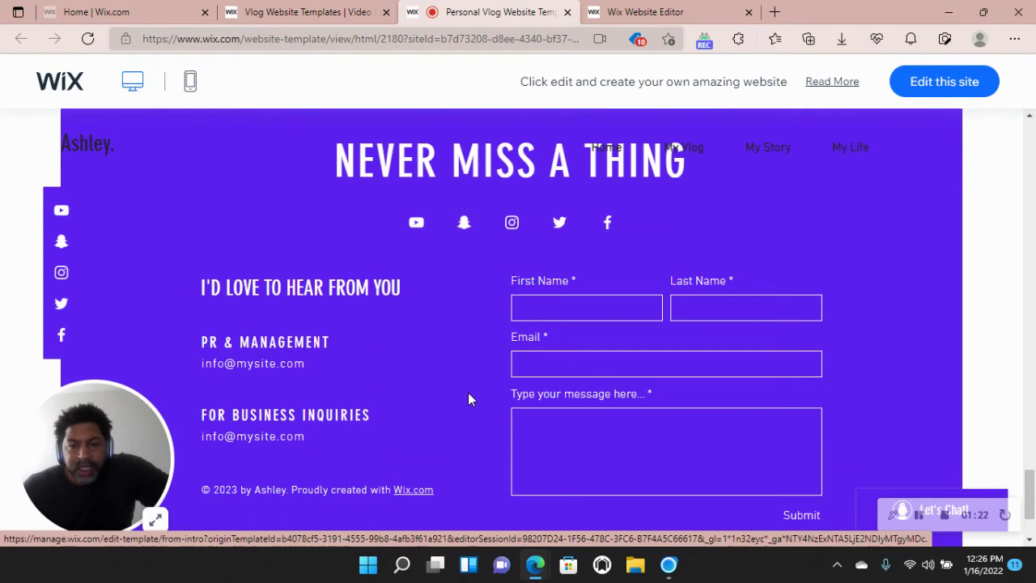
pyautogui.scroll(-1, 469, 396)
pyautogui.scroll(-1, 469, 397)
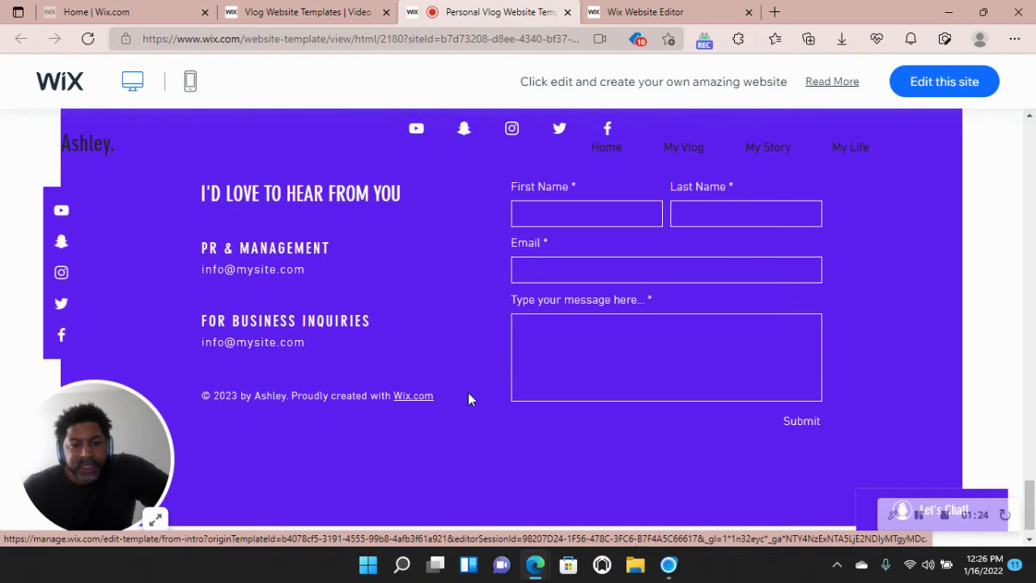
pyautogui.scroll(7, 468, 393)
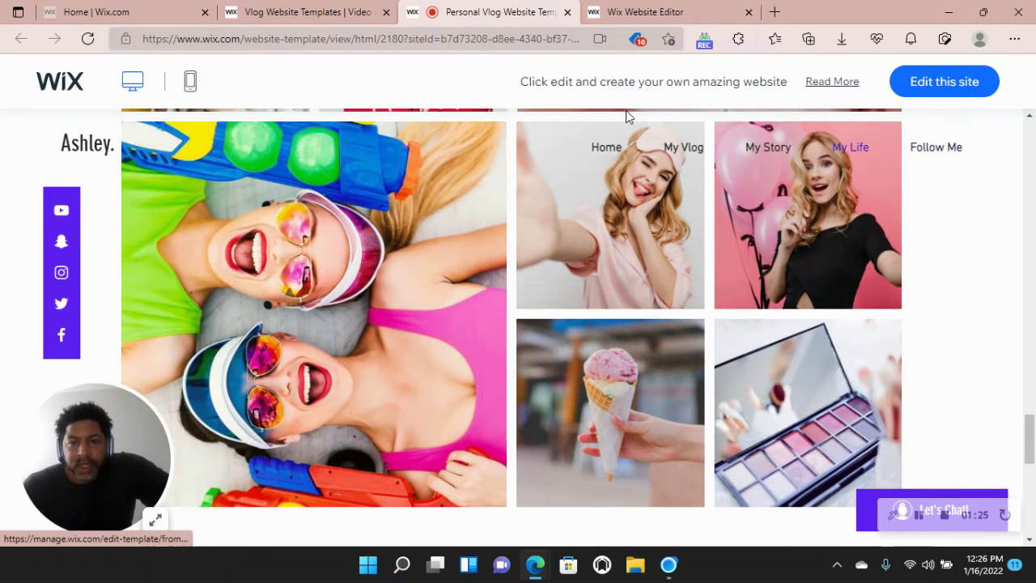
# Switch to the Wix Website Editor and examine the home page's hero image and My Vlog video section.
pyautogui.click(639, 13)
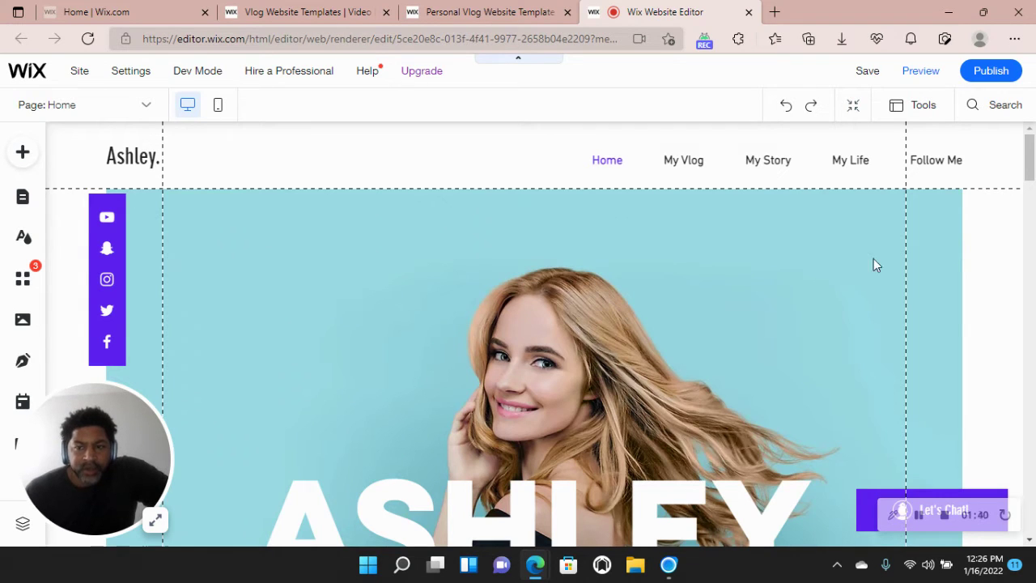
pyautogui.scroll(-2, 826, 278)
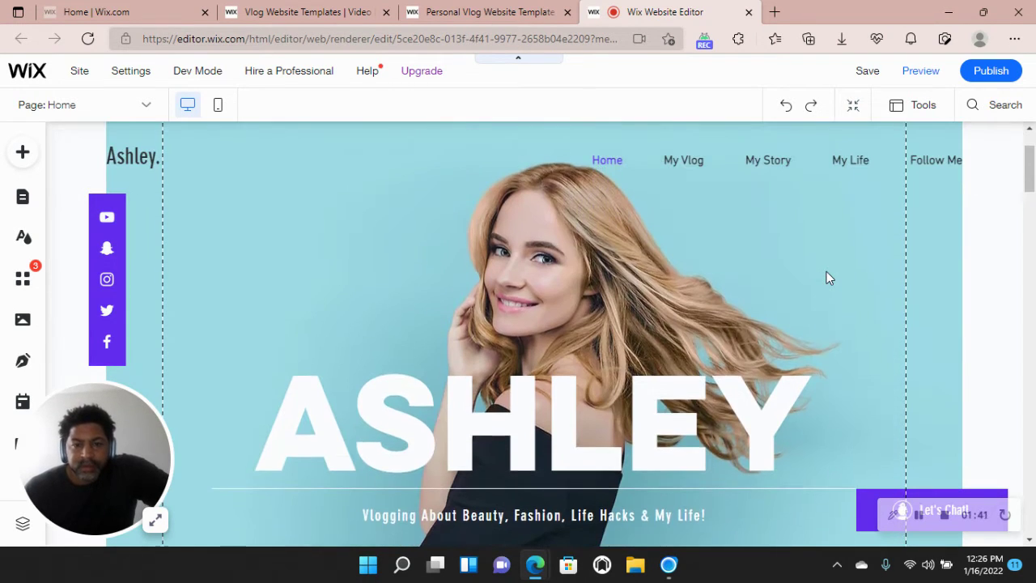
pyautogui.scroll(-5, 827, 278)
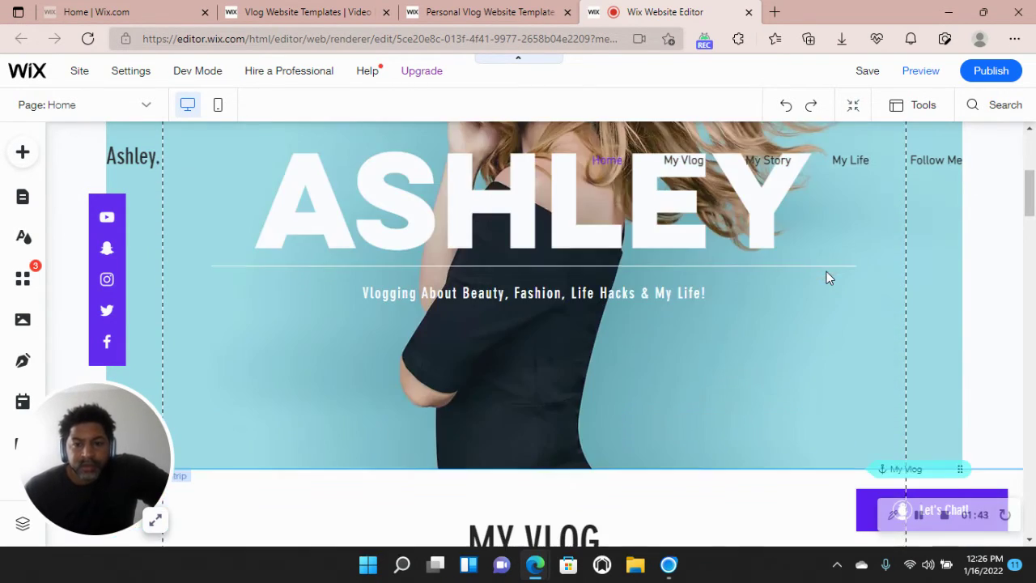
pyautogui.scroll(-2, 827, 276)
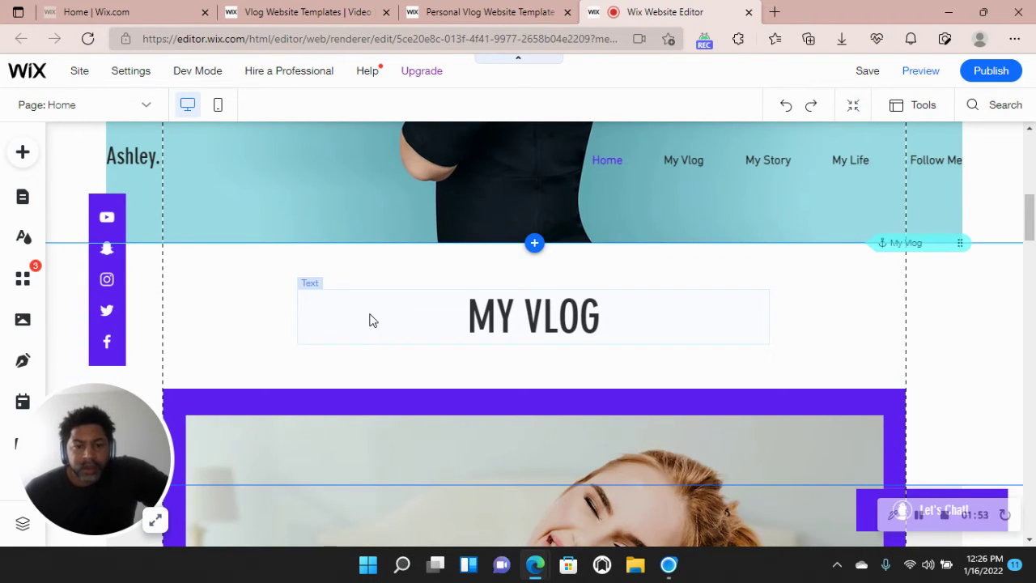
pyautogui.scroll(-1, 370, 320)
pyautogui.scroll(-1, 371, 320)
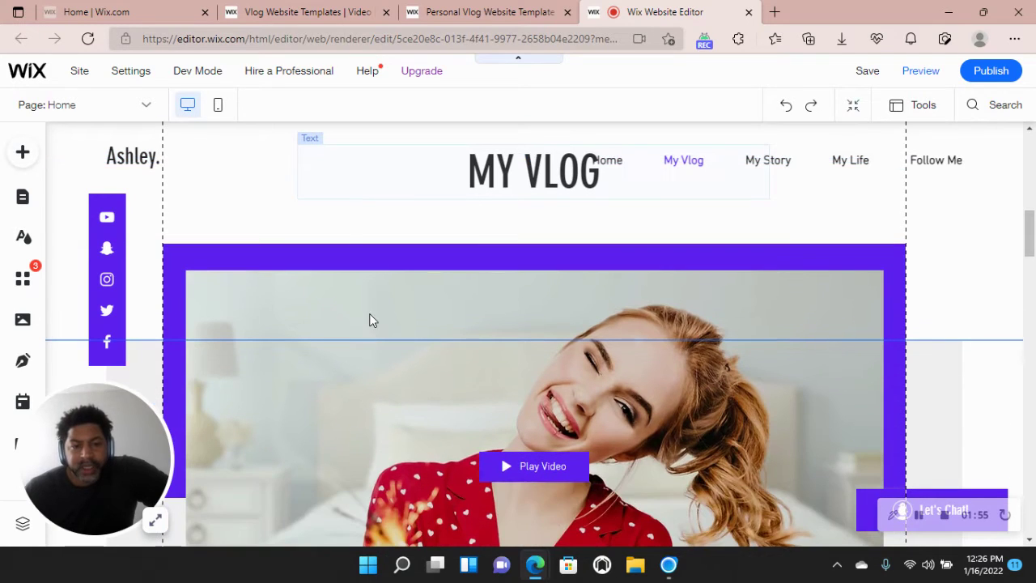
pyautogui.scroll(-2, 369, 316)
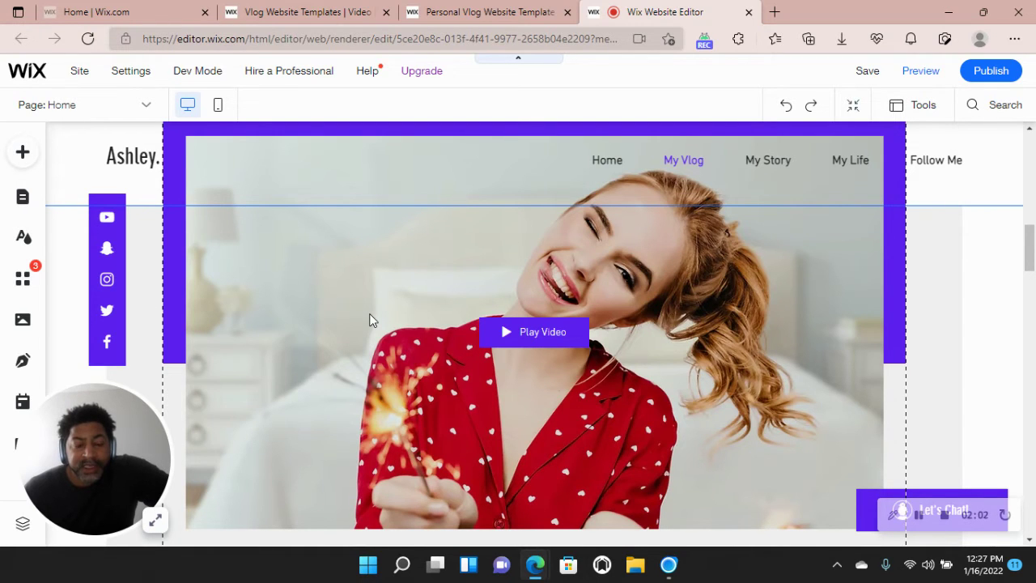
pyautogui.scroll(-1, 369, 321)
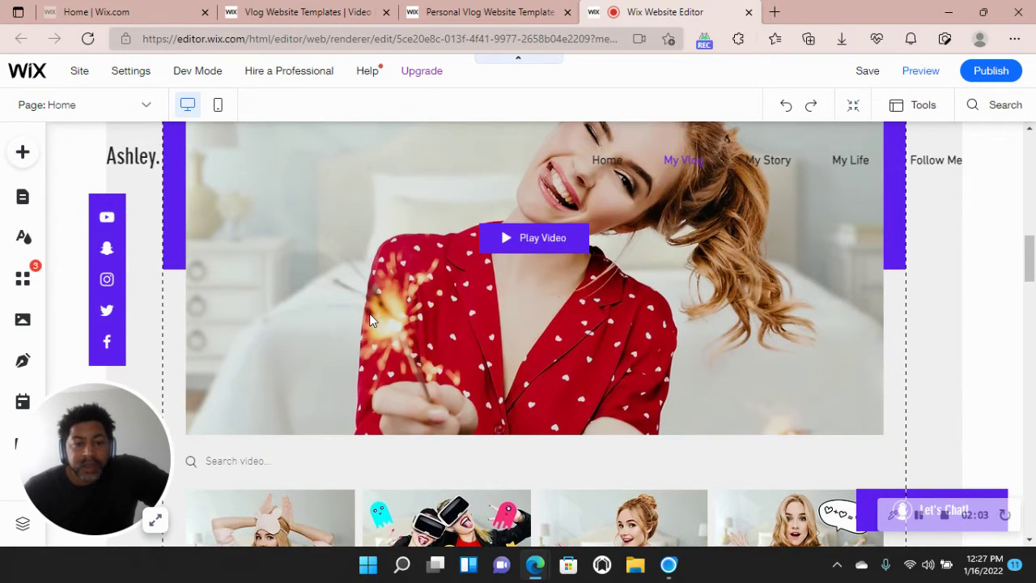
pyautogui.scroll(-1, 369, 321)
pyautogui.scroll(-1, 371, 321)
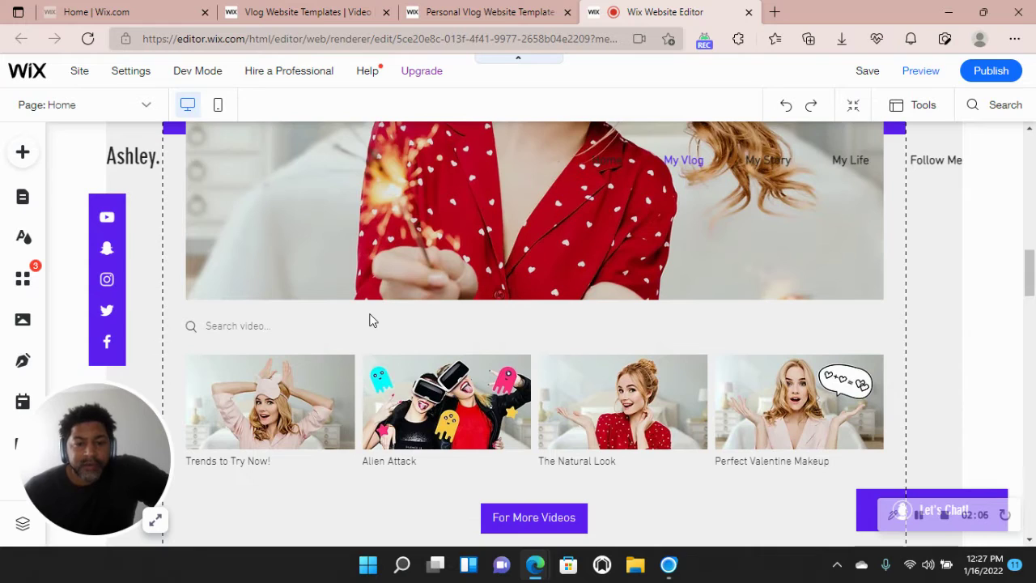
pyautogui.scroll(-1, 369, 321)
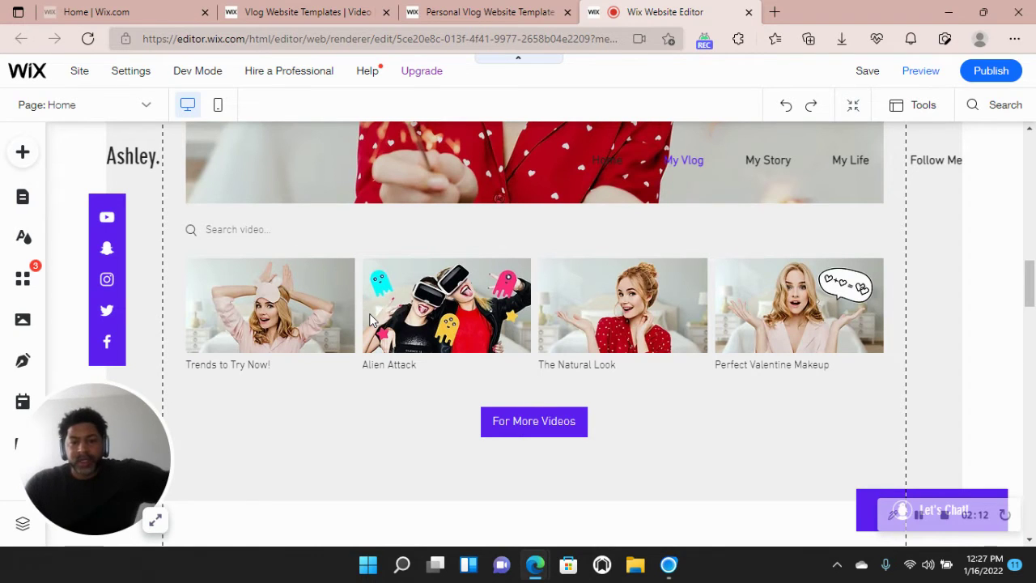
pyautogui.scroll(-2, 369, 319)
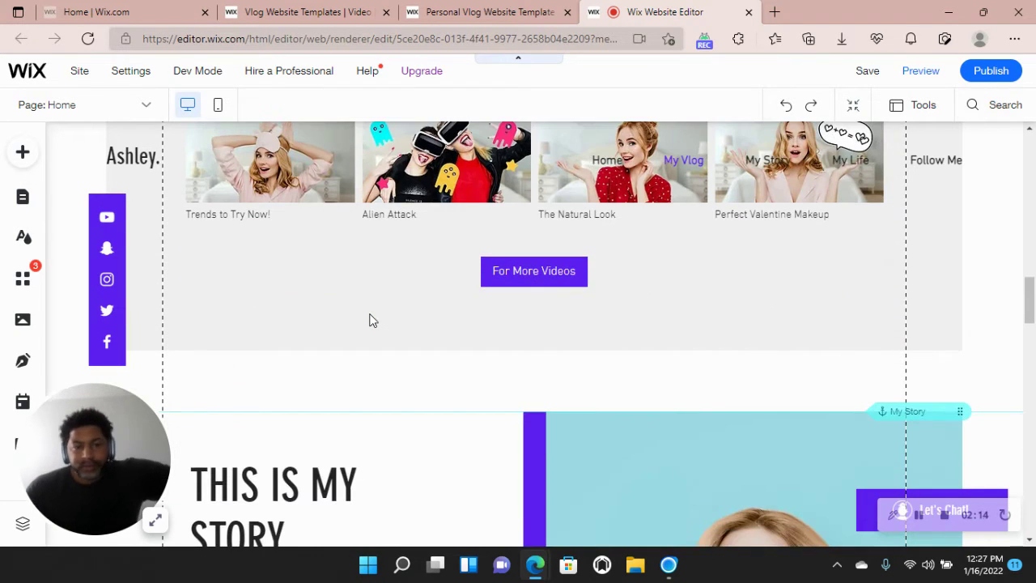
# Review the story, photo gallery and contact sections in the editor, and select the "Never Miss a Thing" strip.
pyautogui.scroll(-1, 369, 320)
pyautogui.scroll(-2, 369, 321)
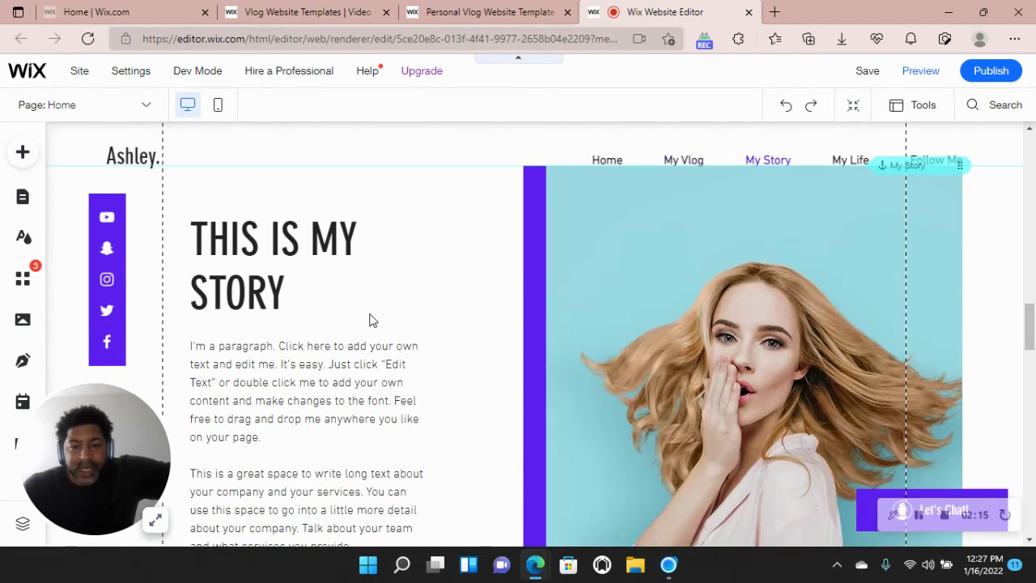
pyautogui.scroll(-9, 369, 320)
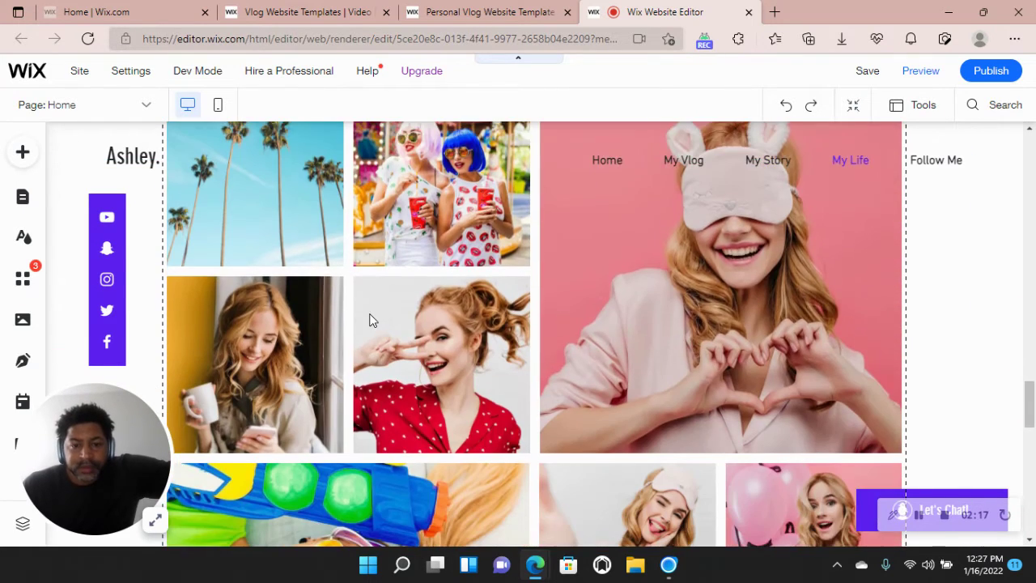
pyautogui.scroll(-8, 370, 319)
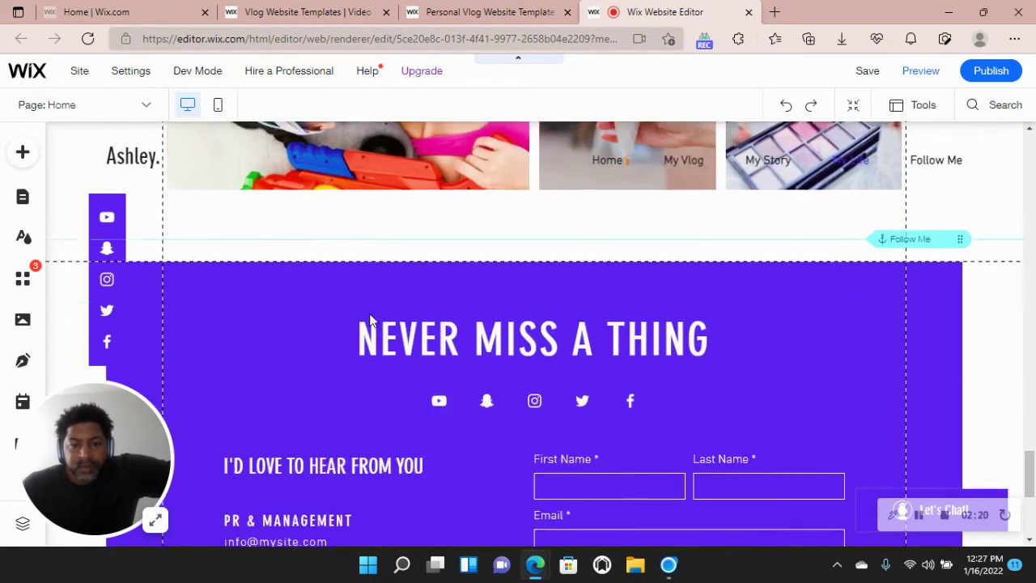
pyautogui.scroll(-3, 369, 319)
pyautogui.scroll(2, 369, 320)
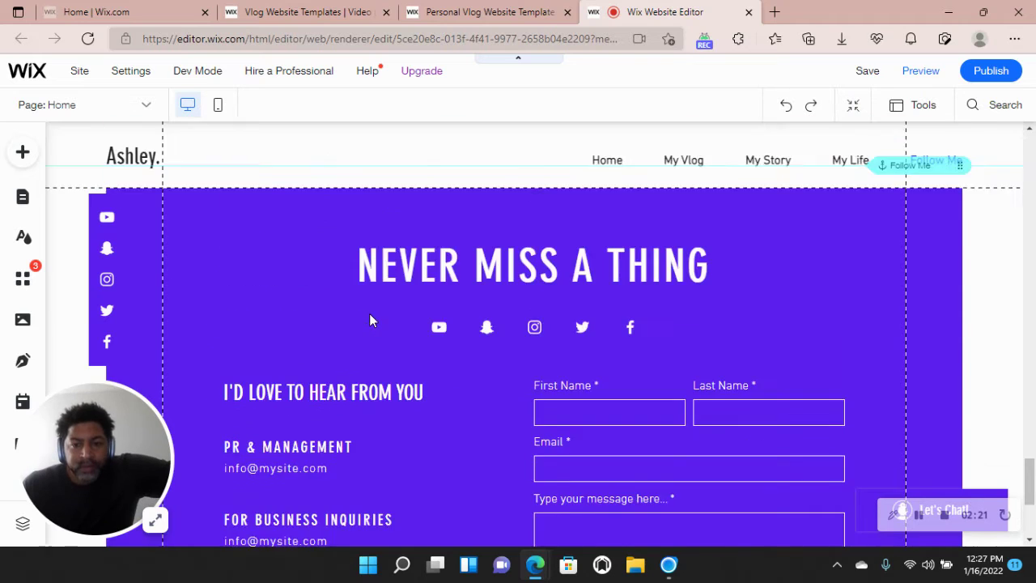
pyautogui.scroll(4, 369, 321)
pyautogui.scroll(-3, 369, 321)
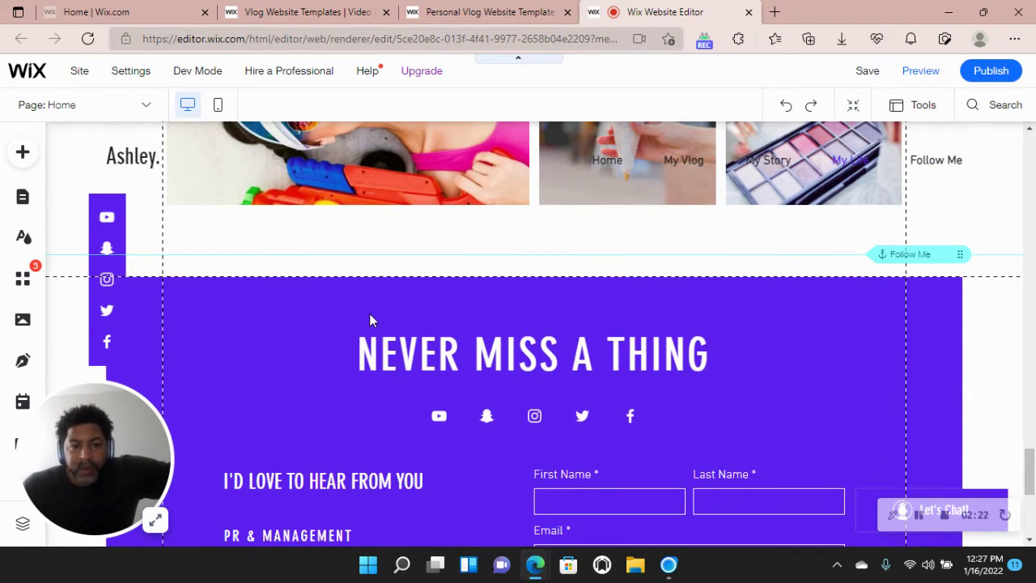
pyautogui.click(313, 301)
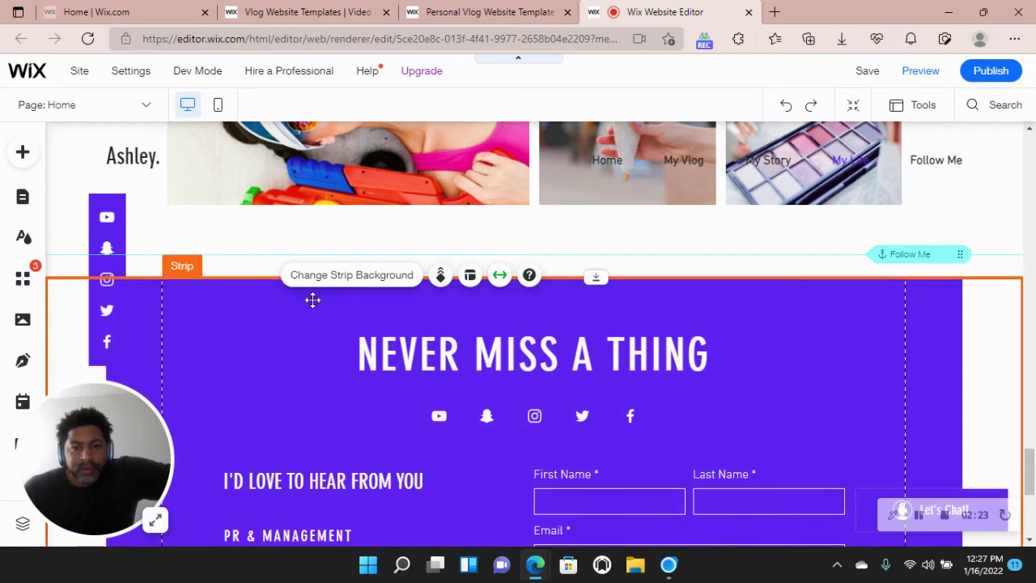
# Change the "Never Miss a Thing" strip's background to the near-black theme color #242424.
pyautogui.click(379, 279)
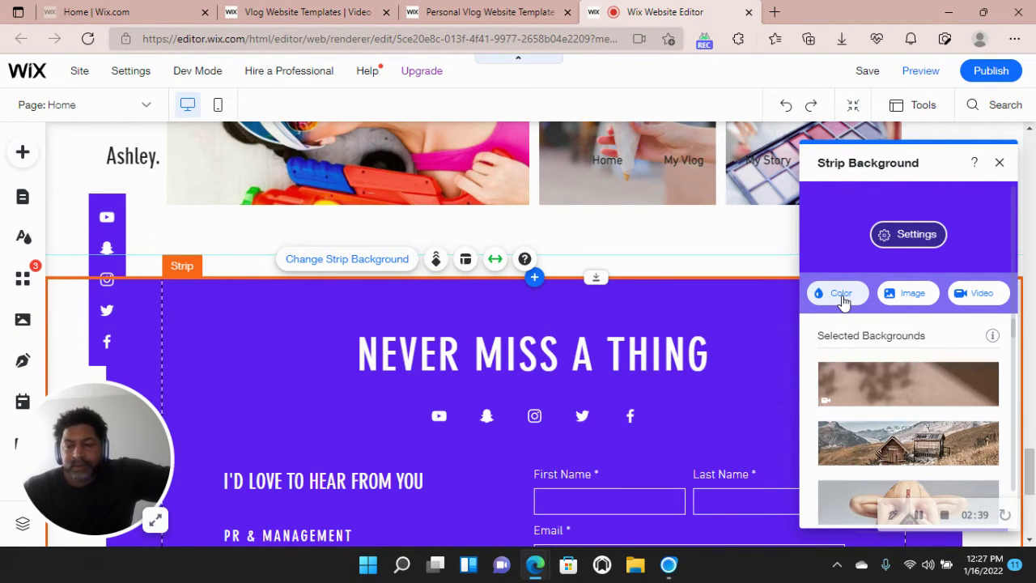
pyautogui.click(842, 296)
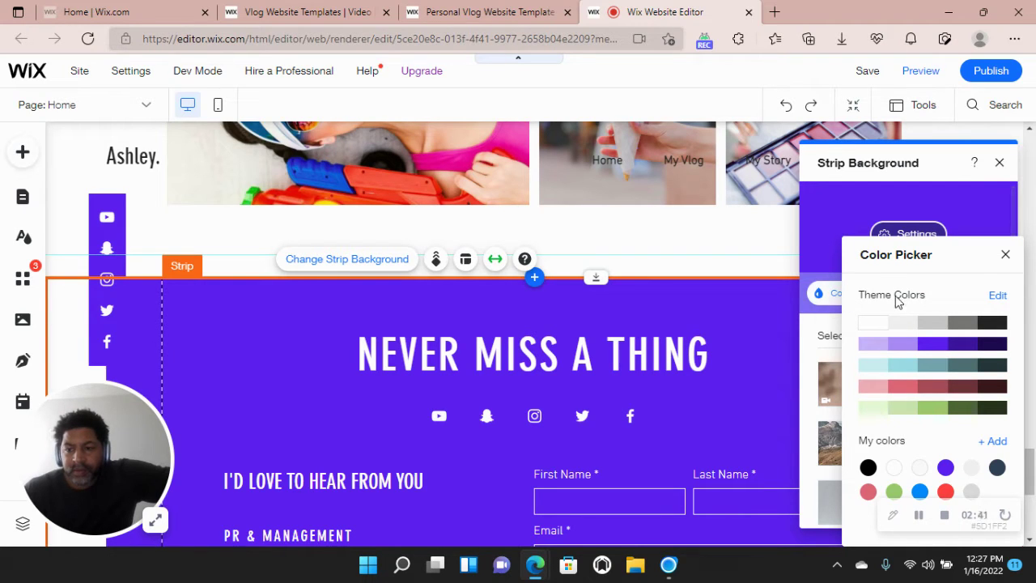
pyautogui.click(989, 323)
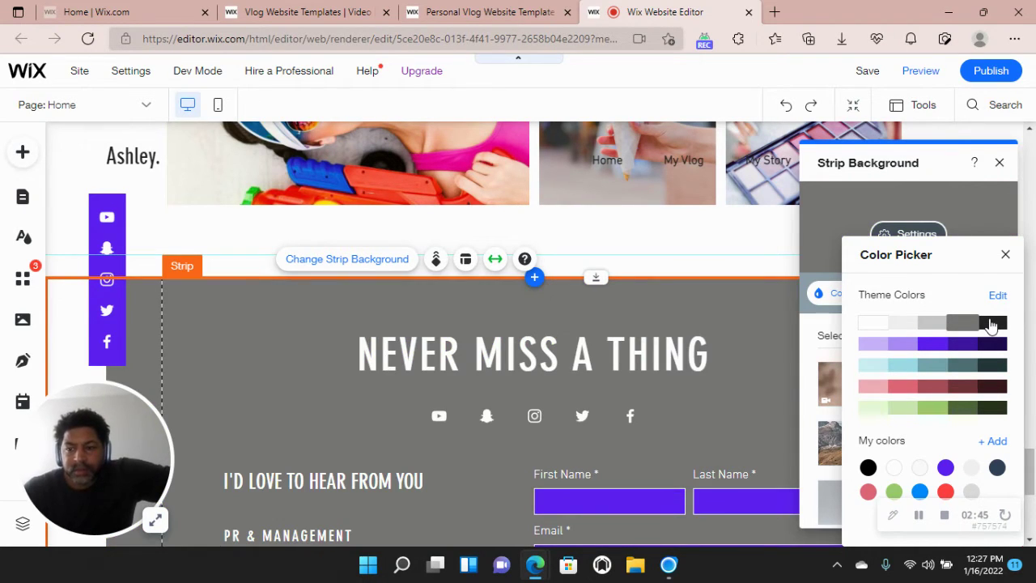
pyautogui.click(994, 327)
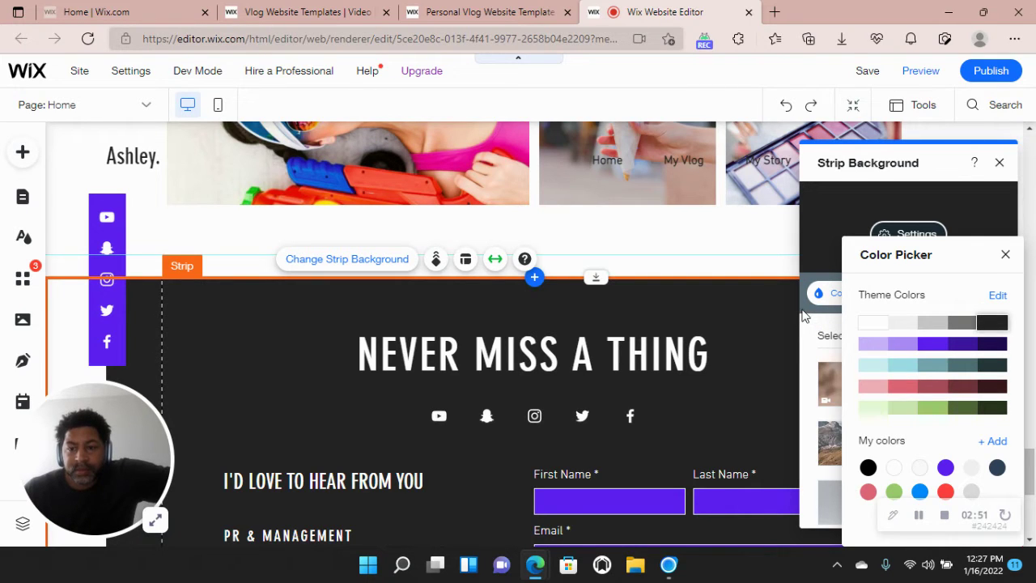
pyautogui.click(771, 263)
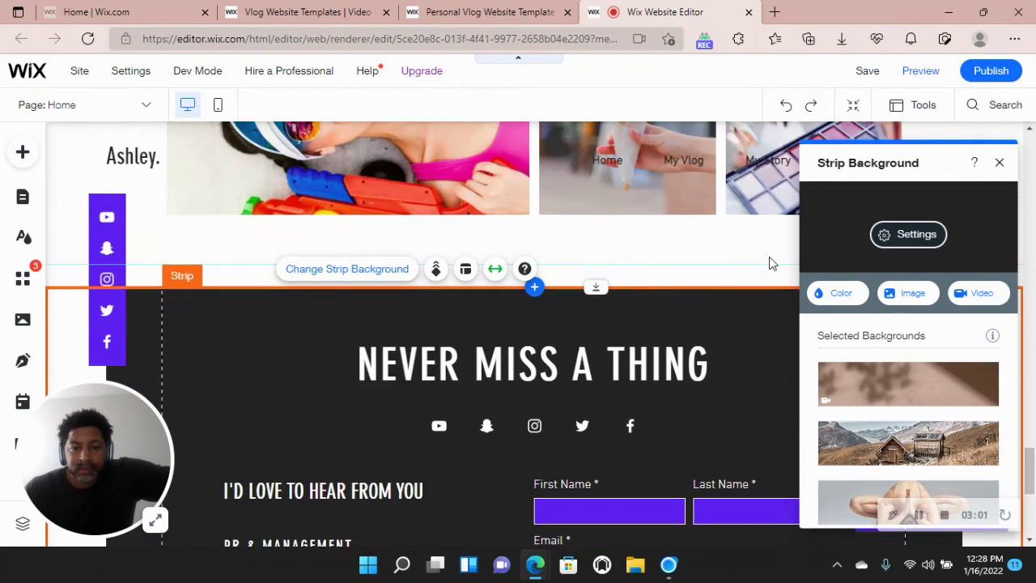
# Check the recolored strip, its contact form and the photo gallery above it, and close the strip background settings.
pyautogui.scroll(-3, 703, 330)
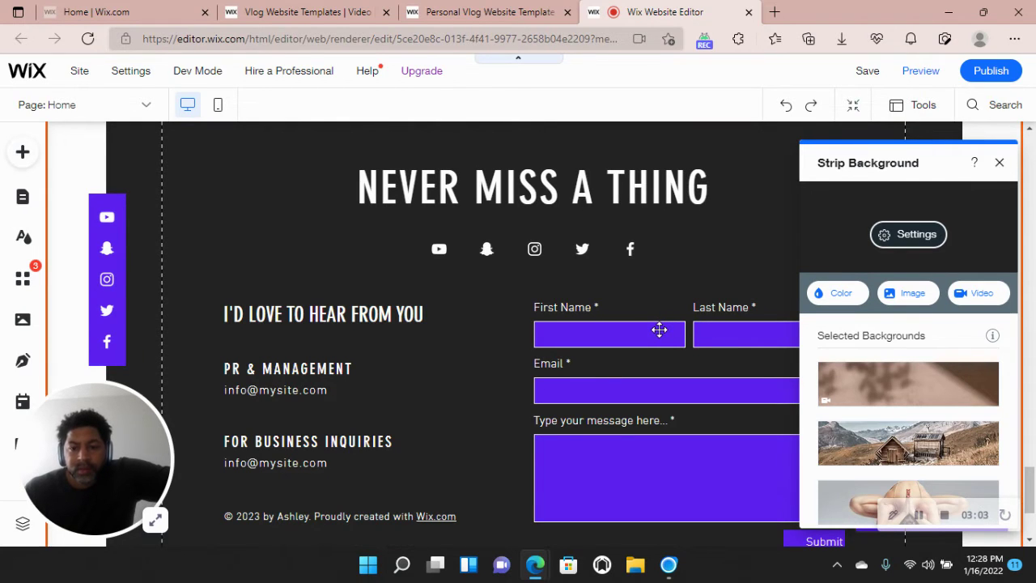
pyautogui.scroll(-1, 520, 339)
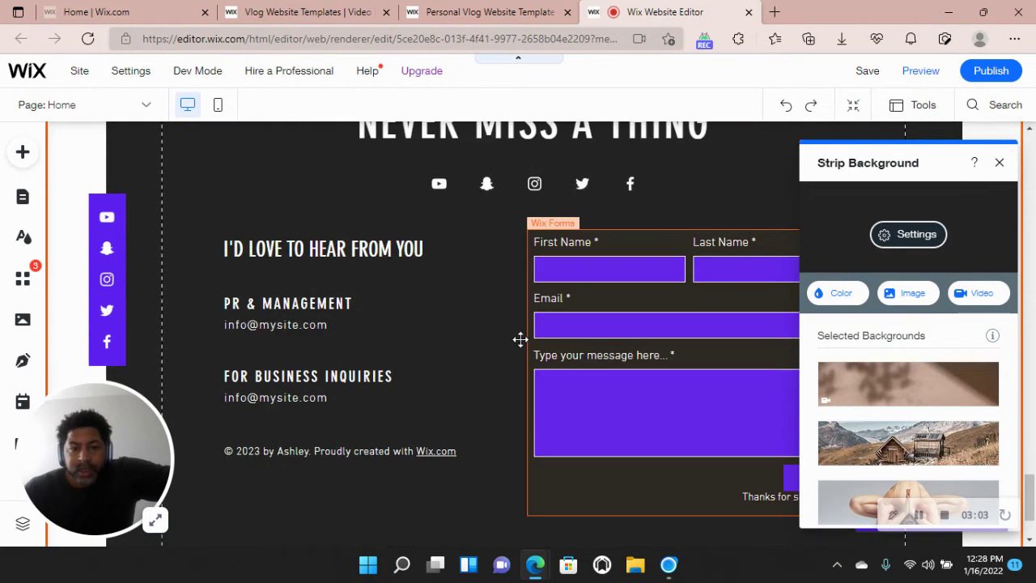
pyautogui.scroll(1, 521, 340)
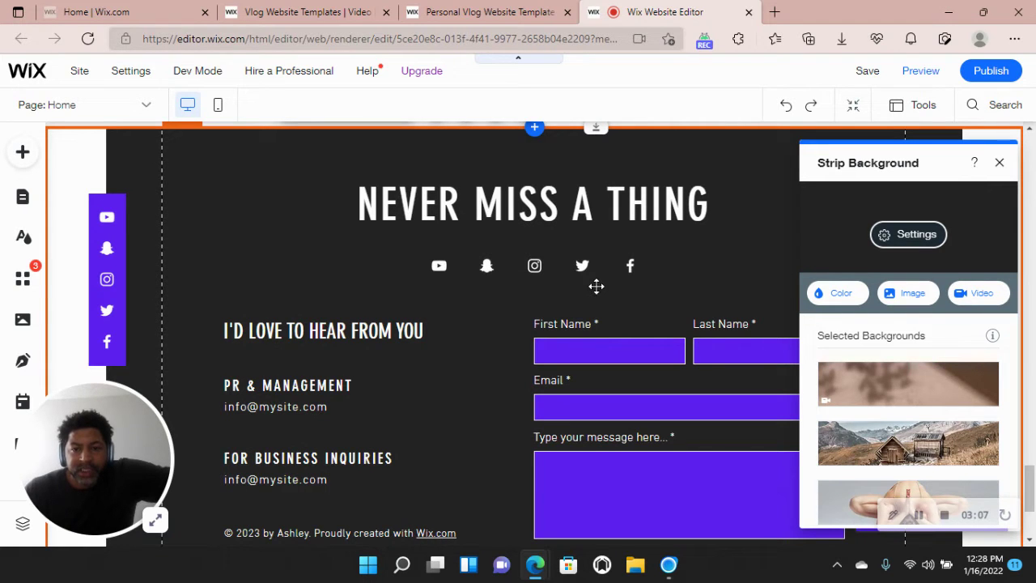
pyautogui.scroll(4, 595, 286)
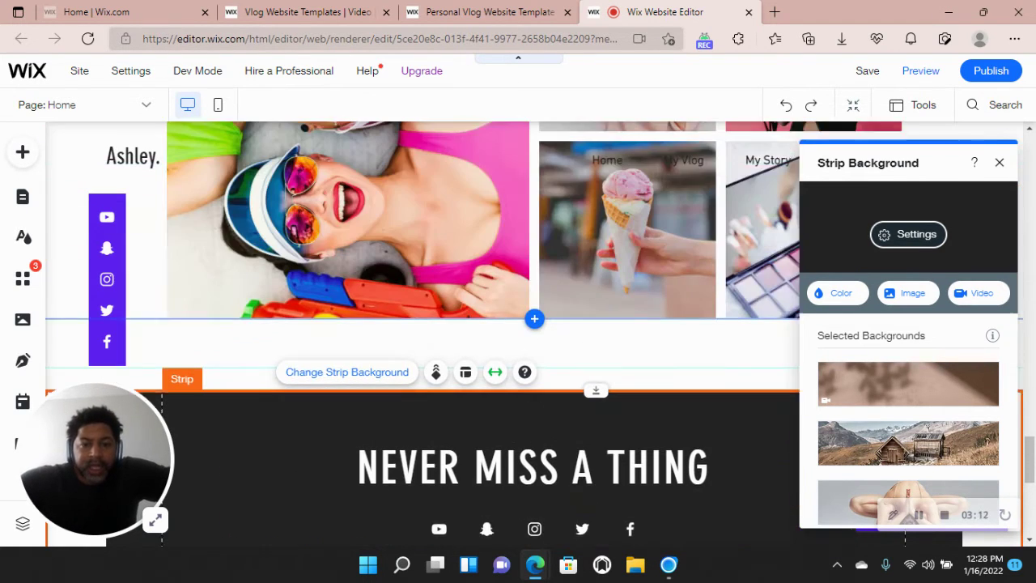
pyautogui.scroll(3, 596, 324)
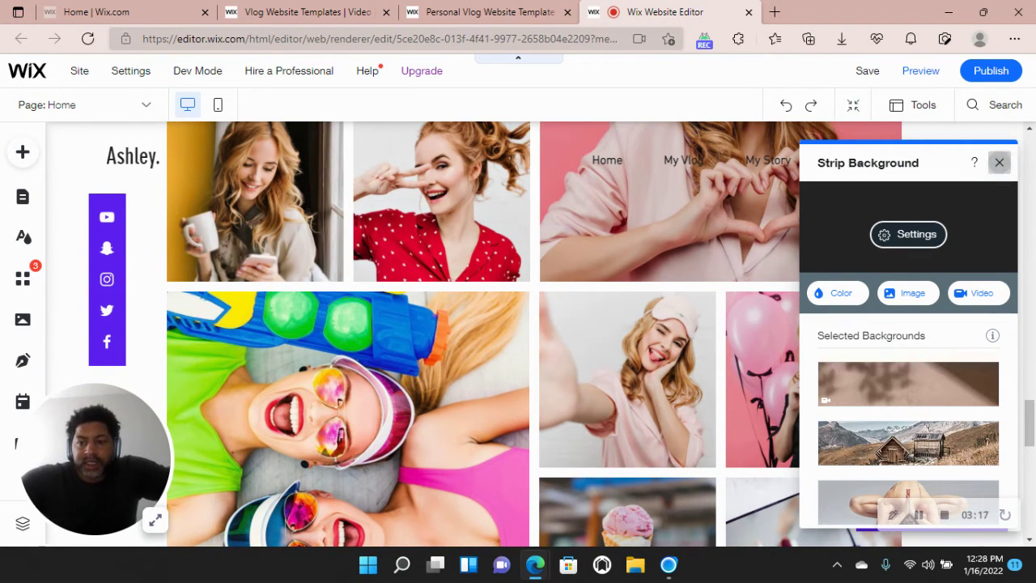
pyautogui.click(1000, 162)
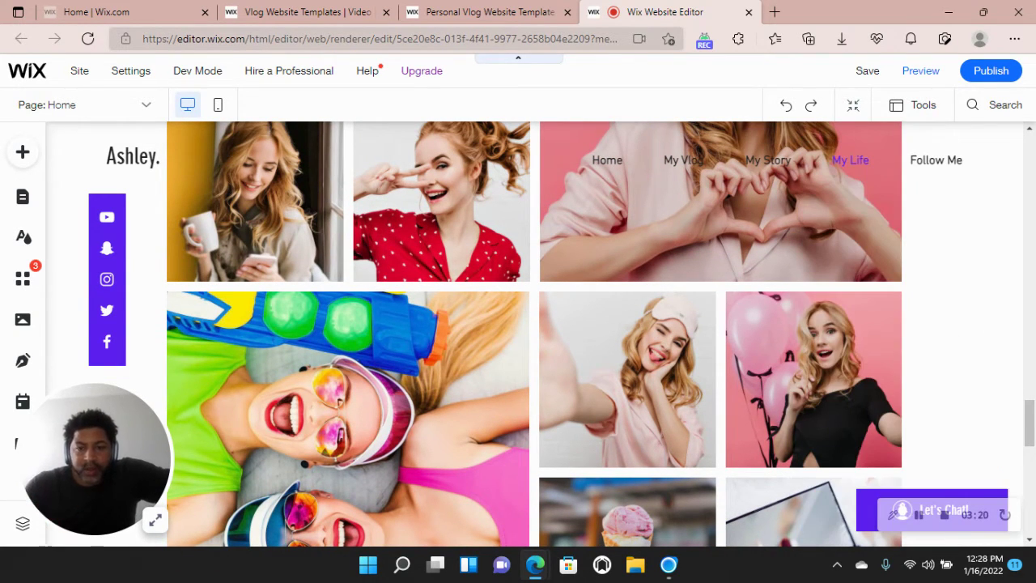
# Select the Instagram Feed gallery in the My Life section and open its settings.
pyautogui.scroll(1, 596, 324)
pyautogui.scroll(1, 596, 324)
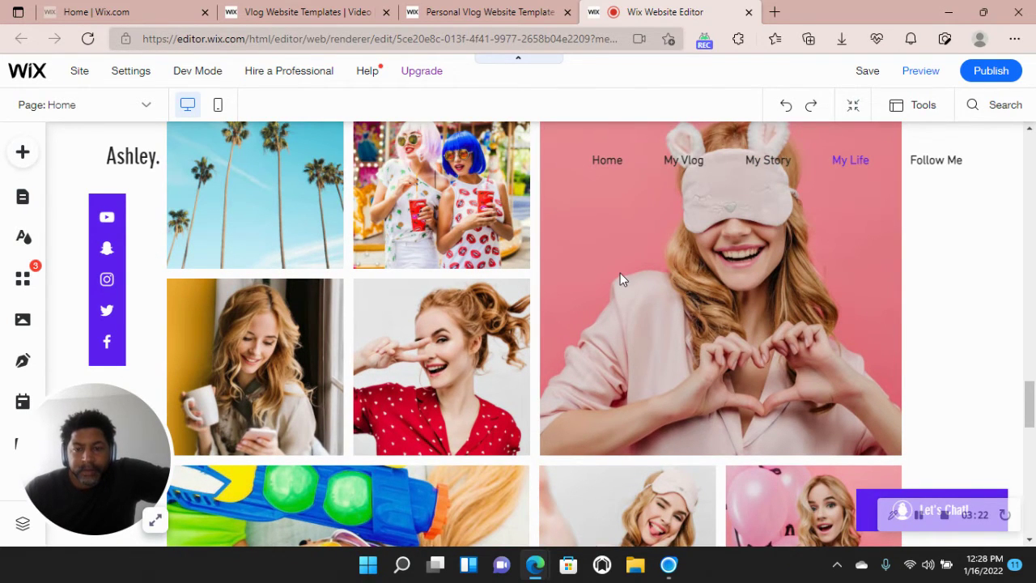
pyautogui.scroll(2, 620, 273)
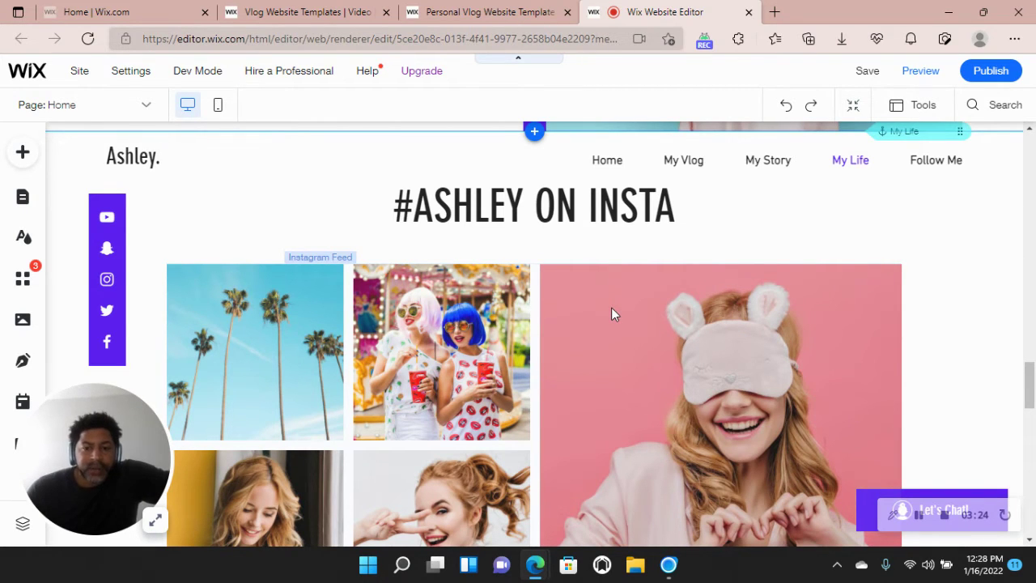
pyautogui.click(443, 291)
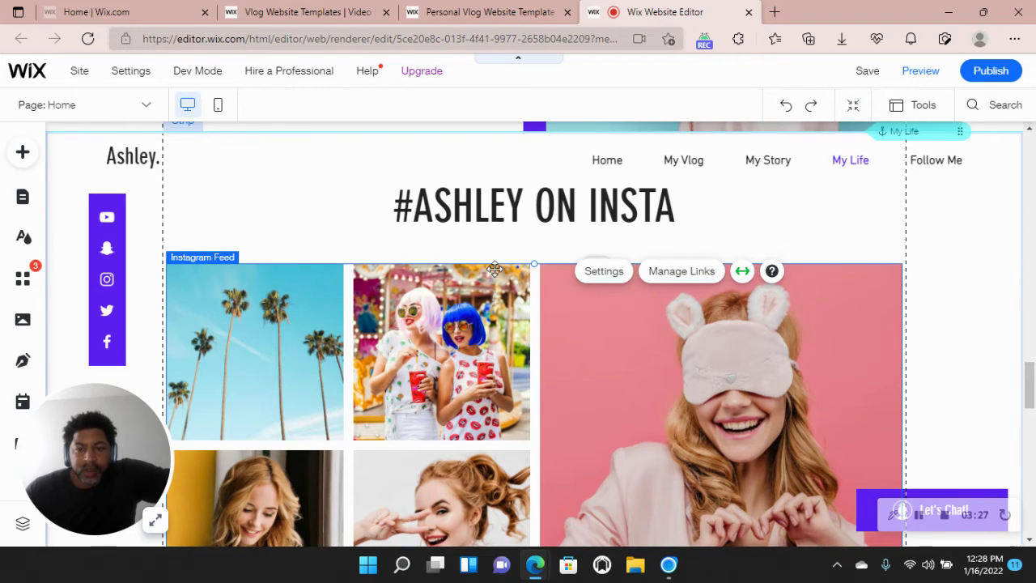
pyautogui.click(603, 272)
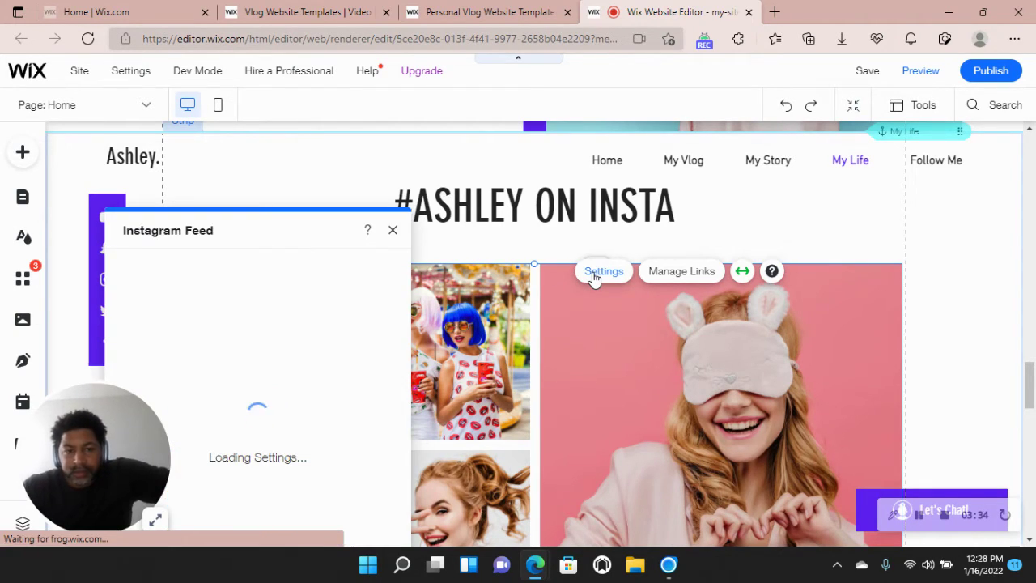
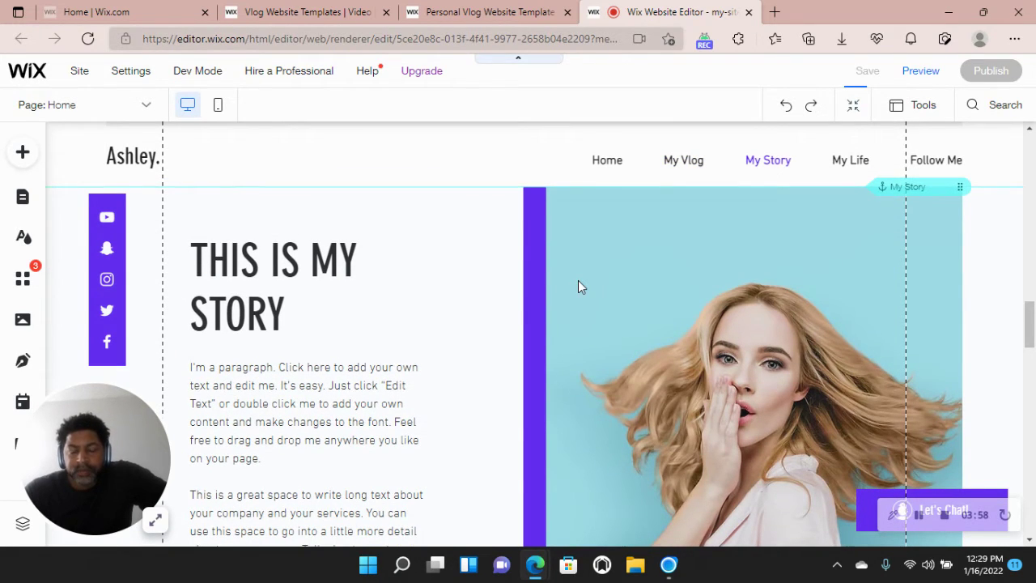
# Inspect the column management and strip background options of the "This Is My Story" strip, leaving them unchanged.
pyautogui.click(648, 301)
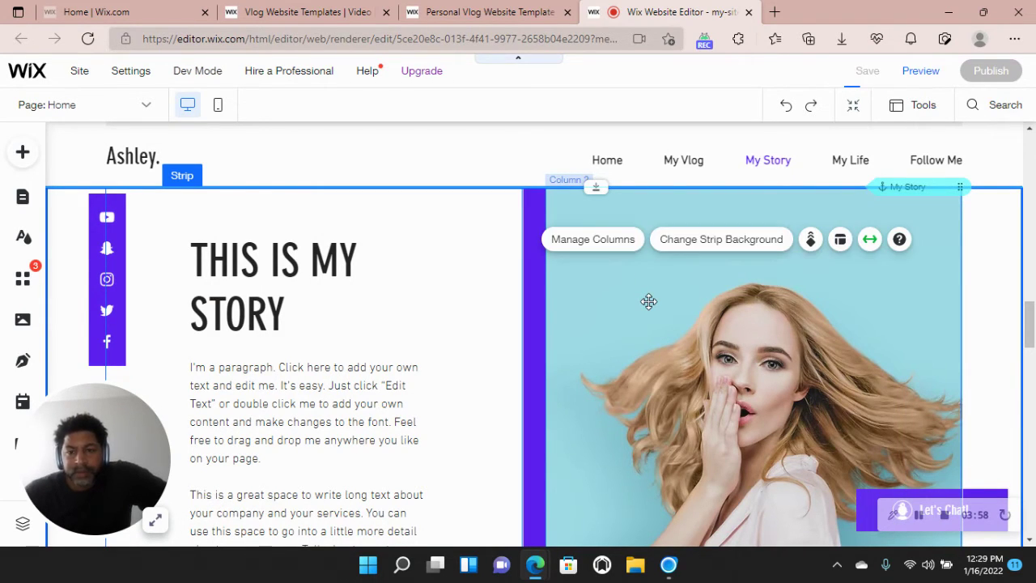
pyautogui.click(692, 248)
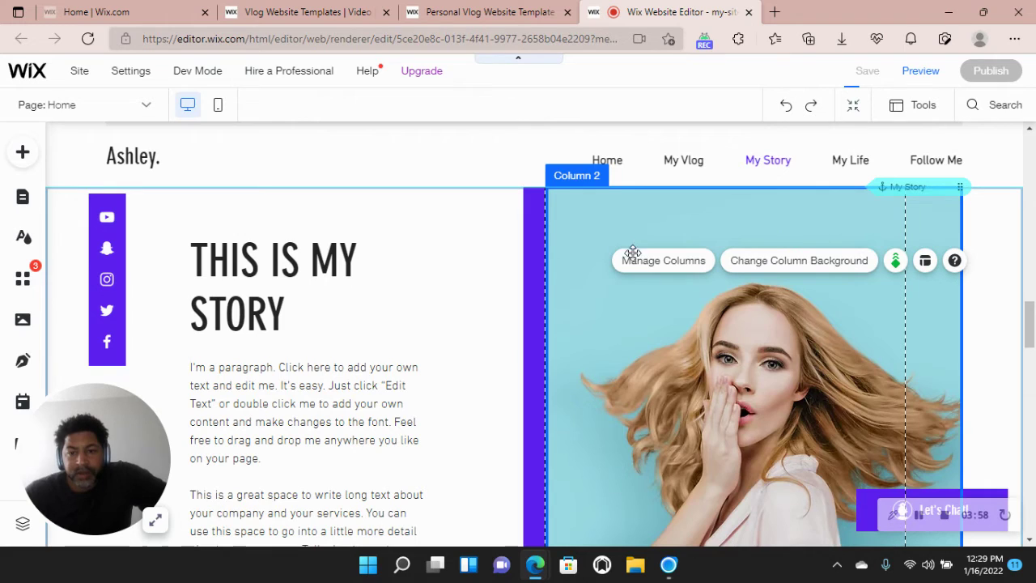
pyautogui.click(677, 271)
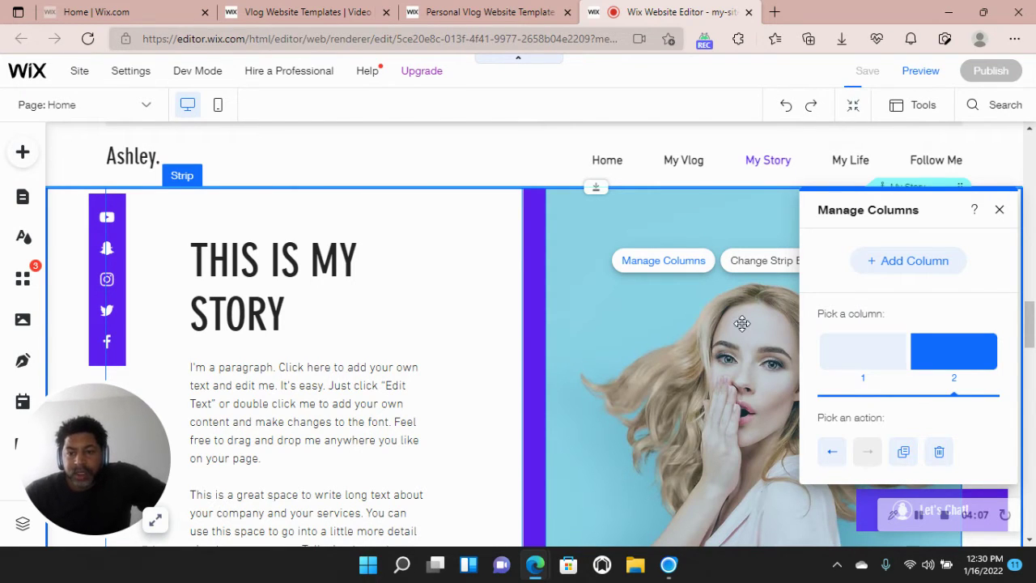
pyautogui.click(762, 262)
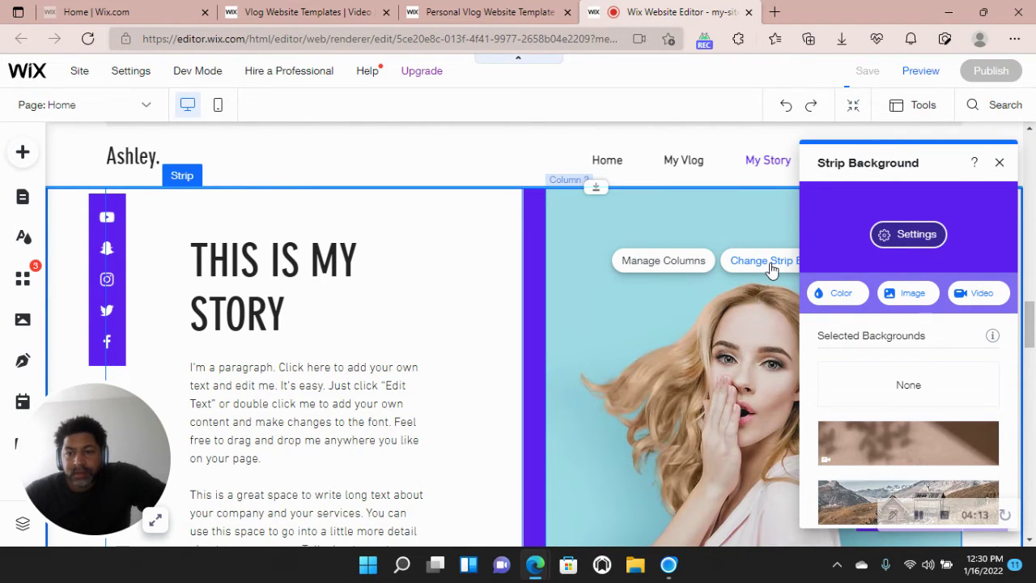
pyautogui.click(771, 270)
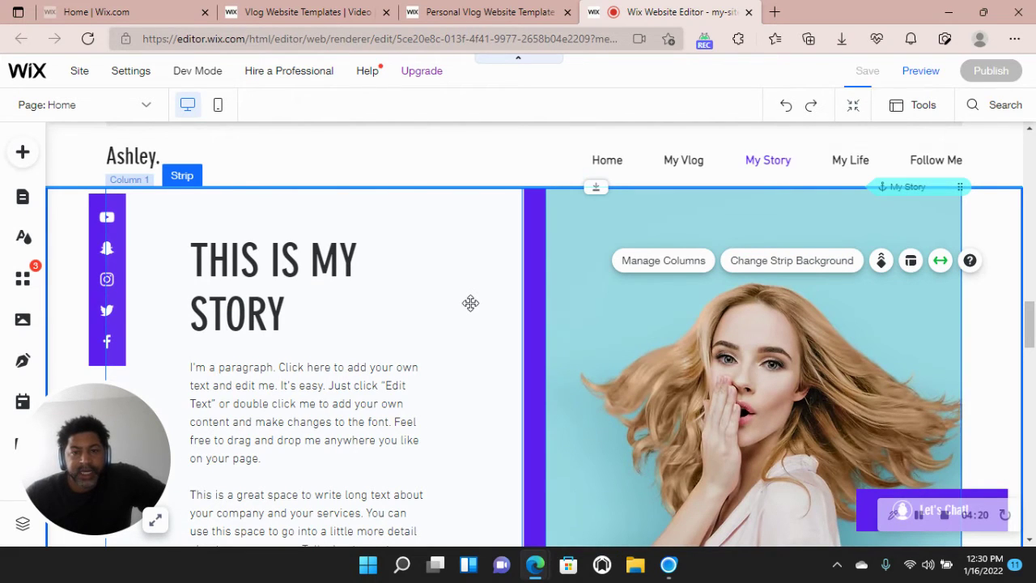
pyautogui.click(498, 169)
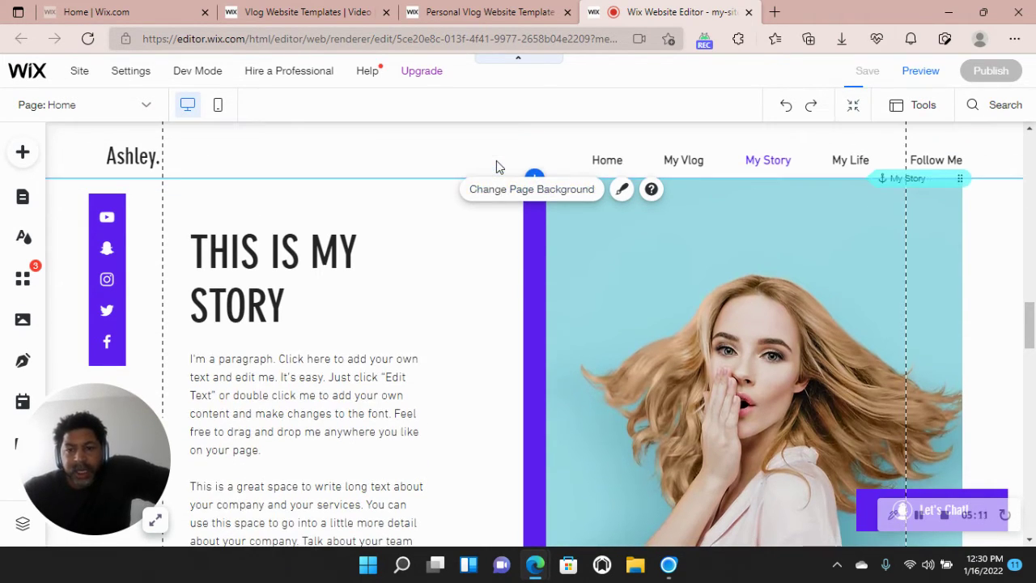
# Select the Wix Video player in the My Vlog section and open its video management dashboard.
pyautogui.scroll(2, 498, 167)
pyautogui.scroll(4, 497, 160)
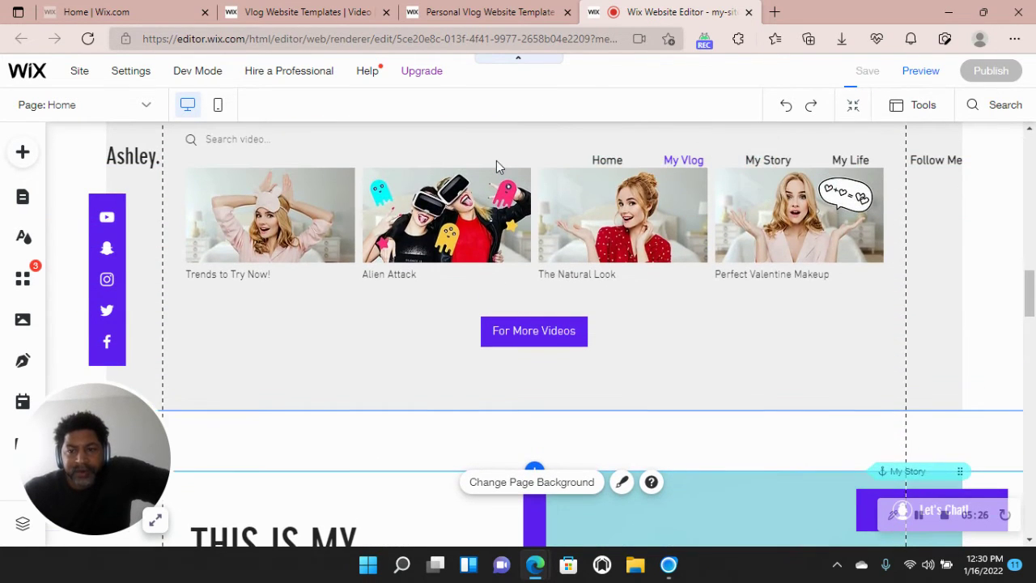
pyautogui.scroll(6, 497, 160)
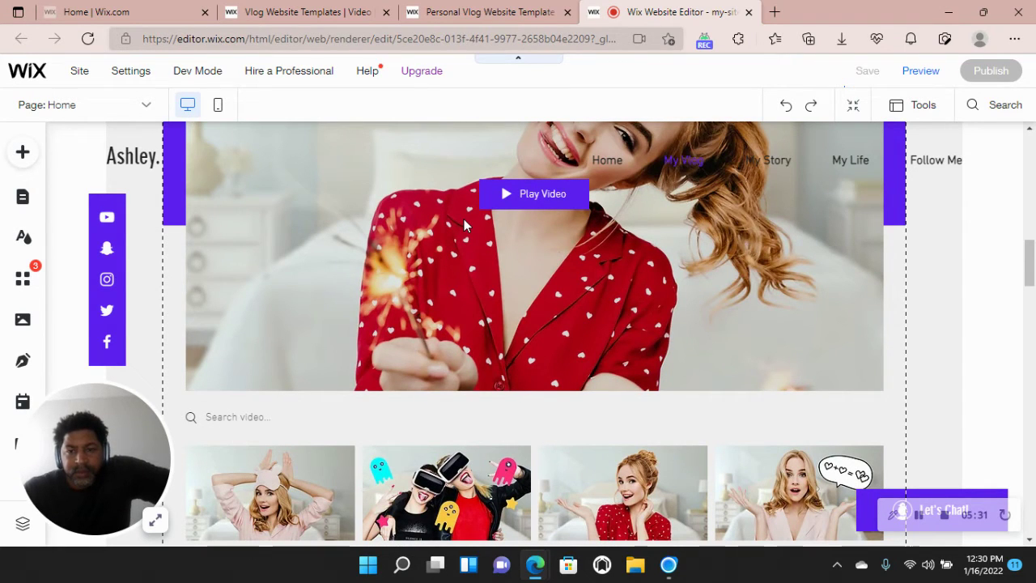
pyautogui.scroll(1, 464, 225)
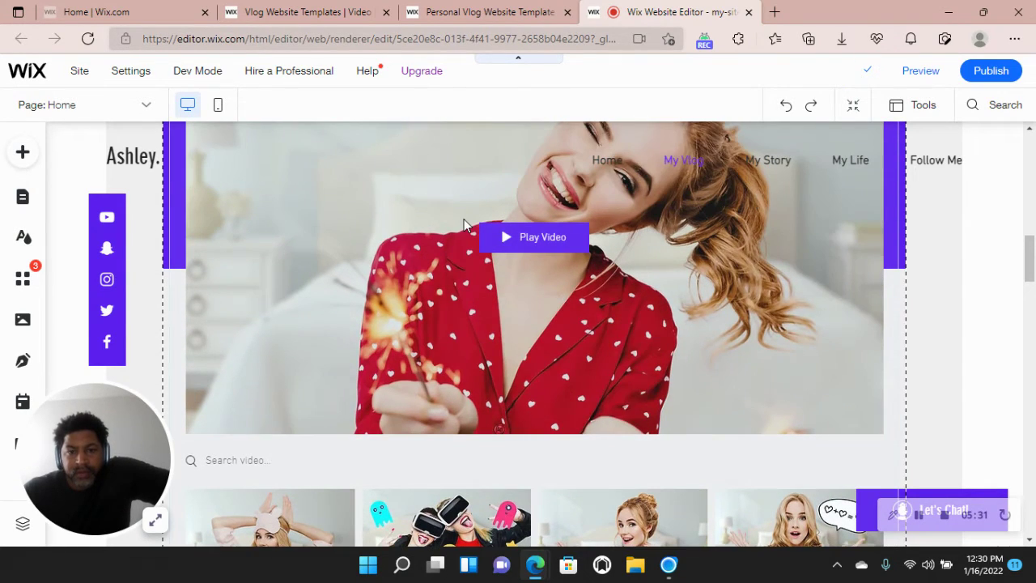
pyautogui.scroll(2, 464, 225)
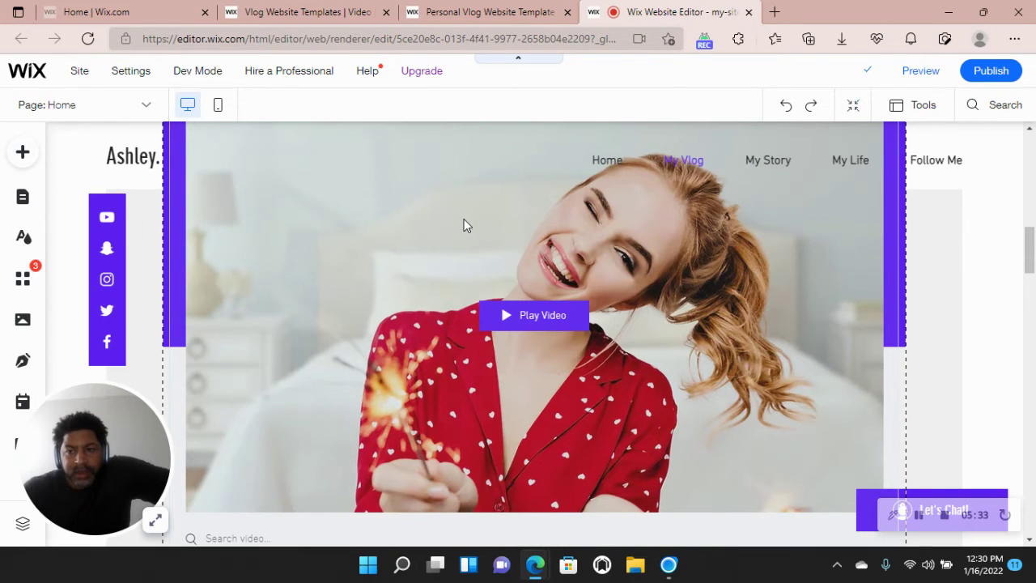
pyautogui.scroll(2, 464, 225)
pyautogui.scroll(1, 469, 223)
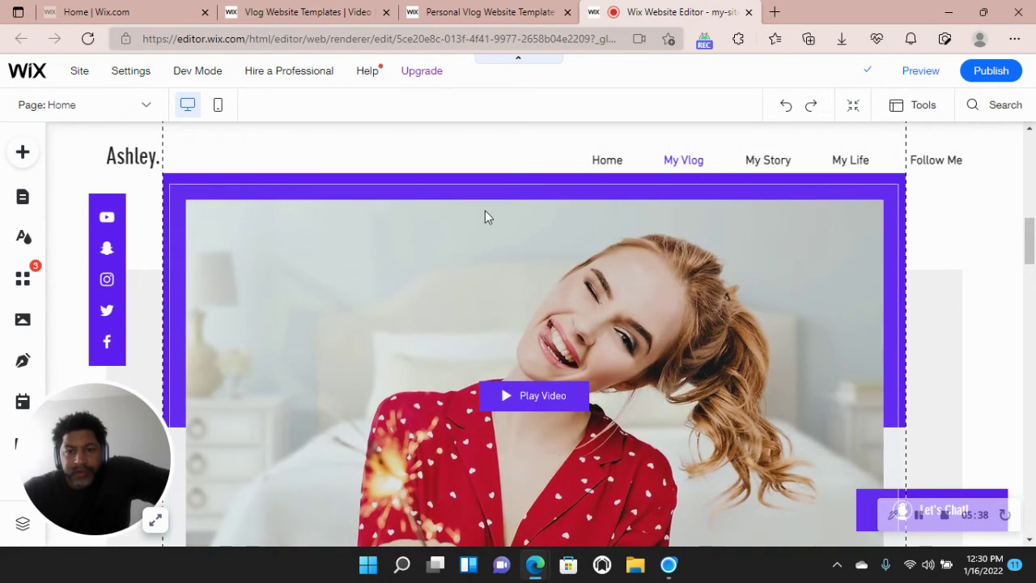
pyautogui.scroll(1, 539, 198)
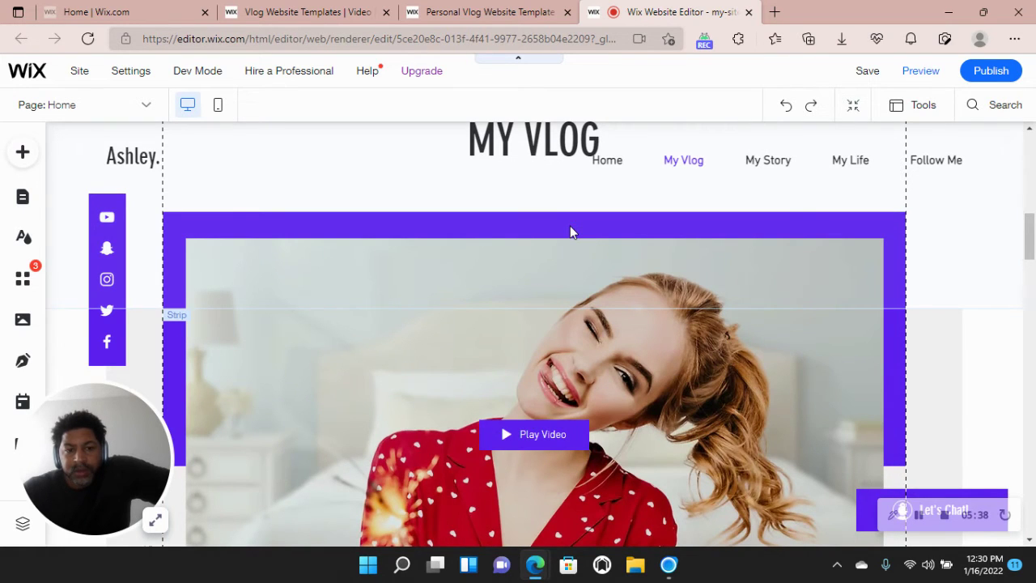
pyautogui.click(563, 333)
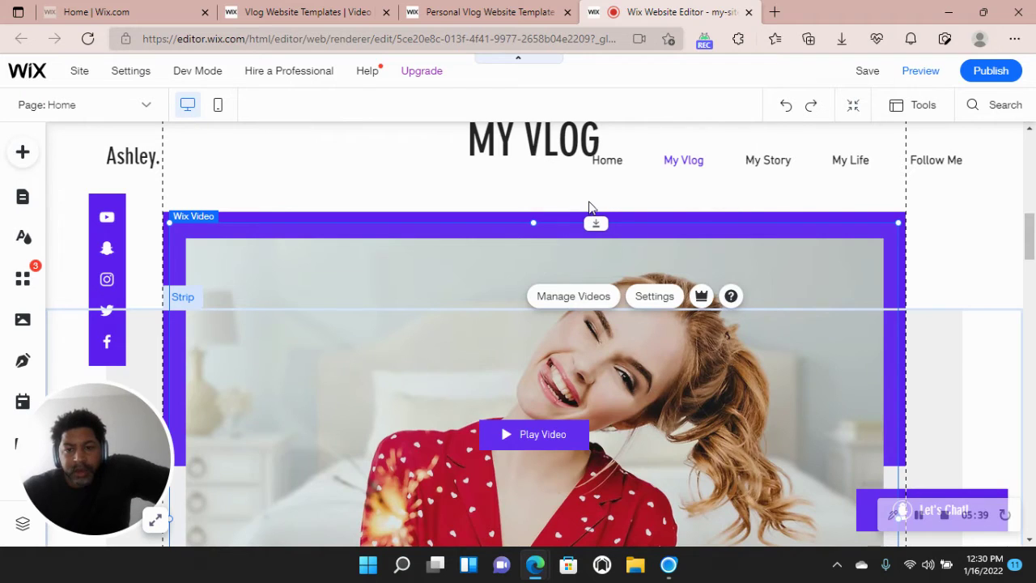
pyautogui.click(574, 298)
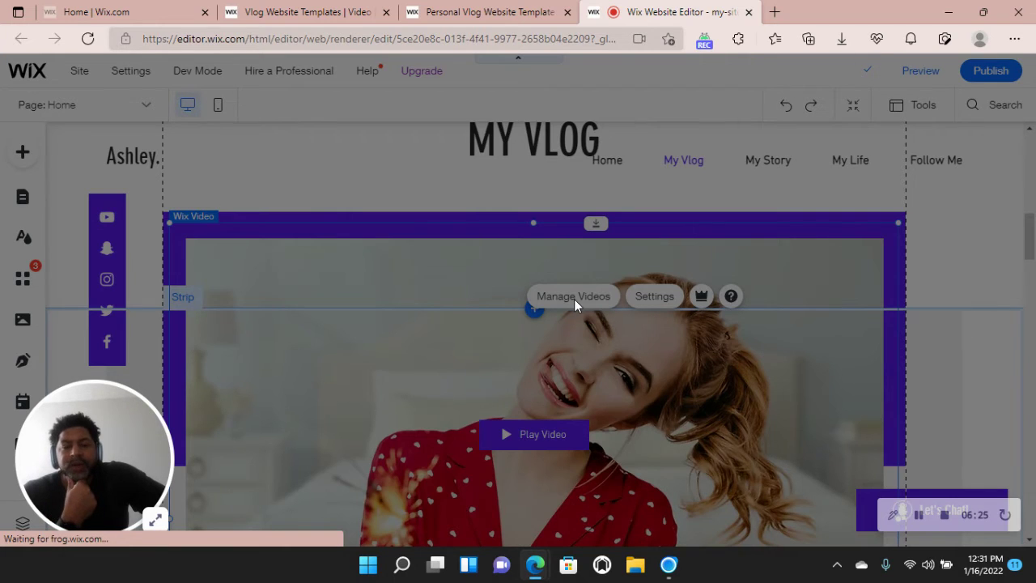
pyautogui.click(574, 299)
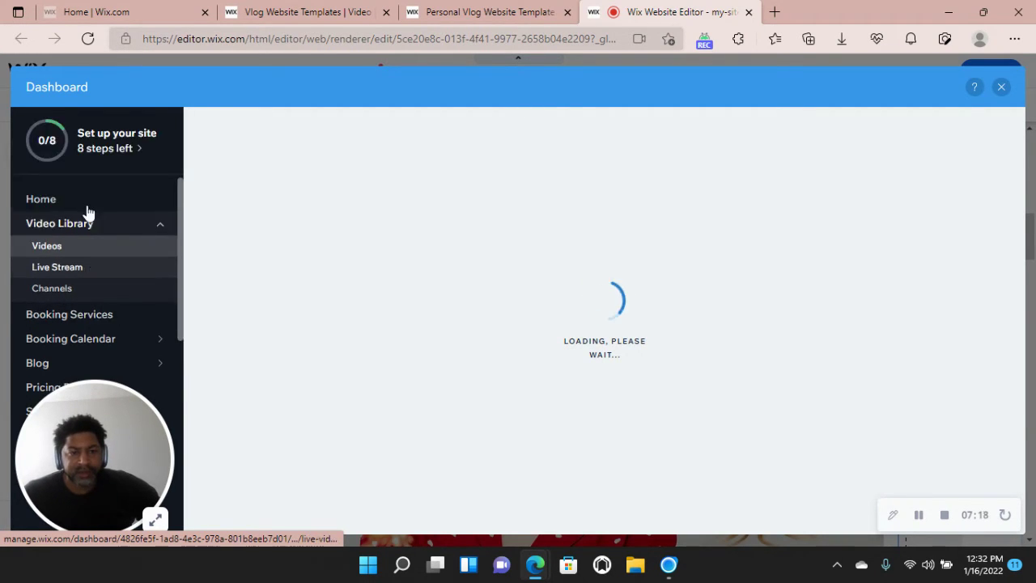
# Browse the dashboard's management sections and open the Blog section.
pyautogui.scroll(-1, 79, 244)
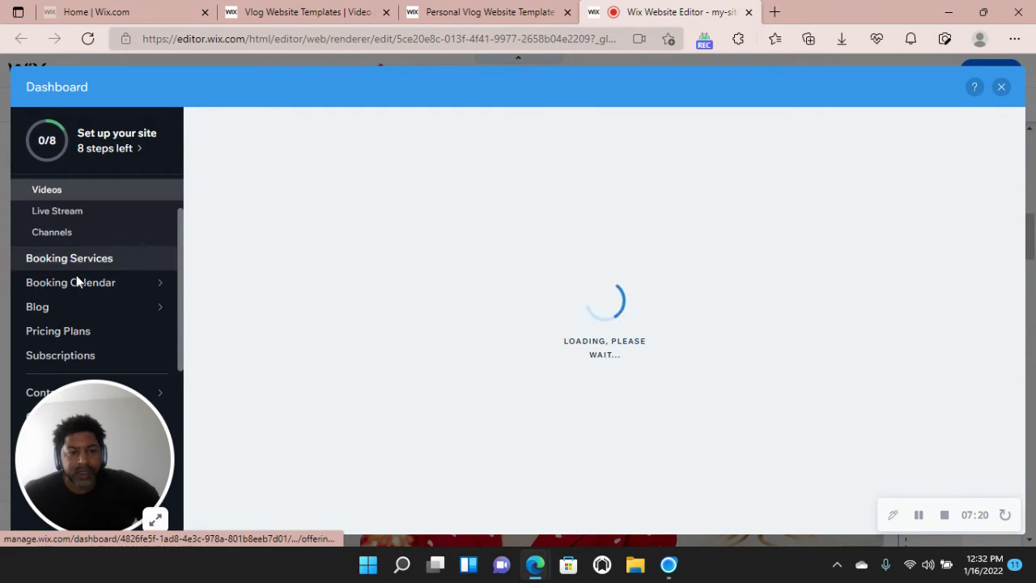
pyautogui.scroll(-1, 78, 281)
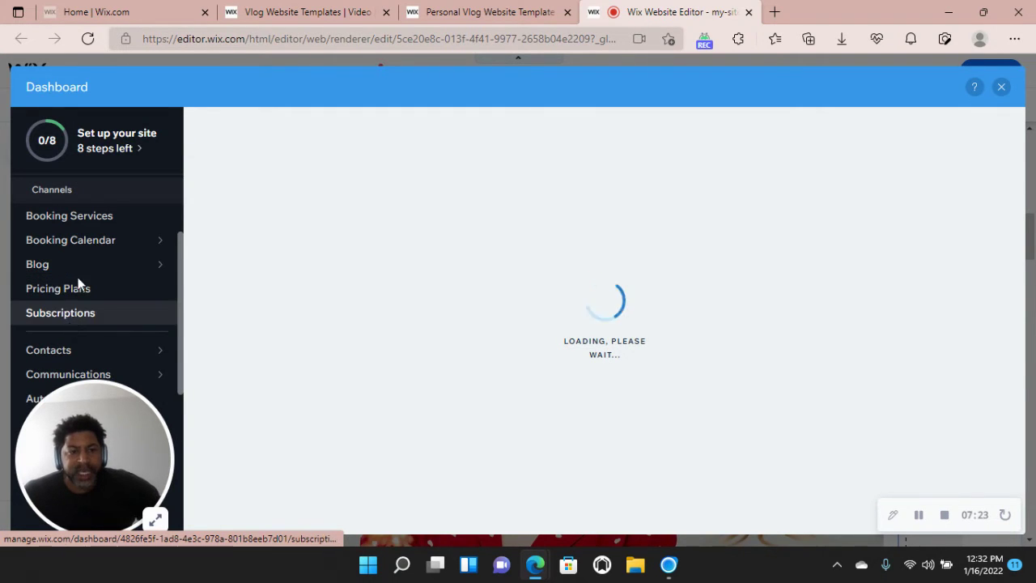
pyautogui.moveTo(80, 279)
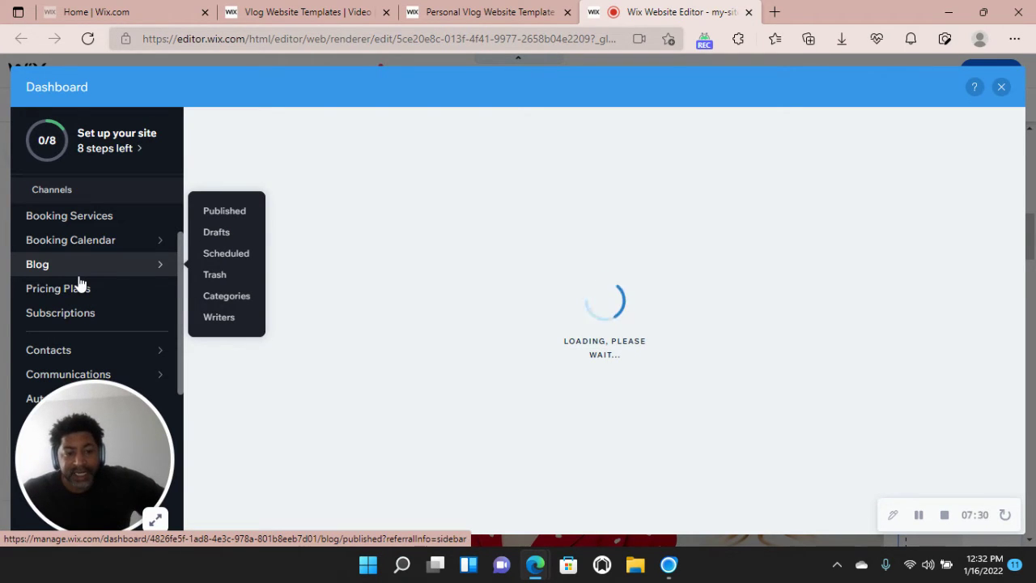
pyautogui.click(89, 264)
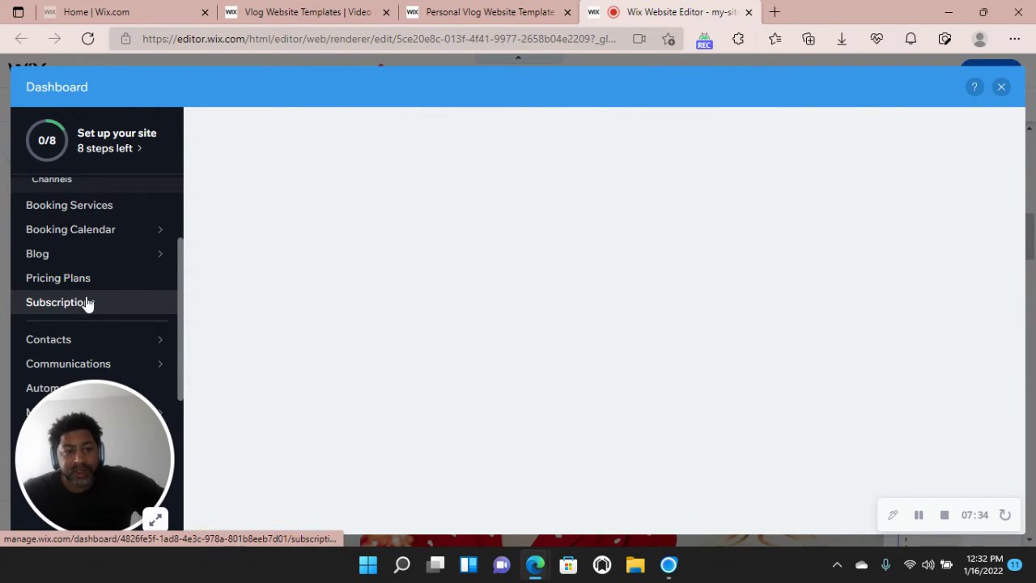
# Examine the dashboard's remaining sections from Subscriptions to Channels, including the Analytics & Reports options, and open Marketing & SEO.
pyautogui.scroll(-1, 87, 302)
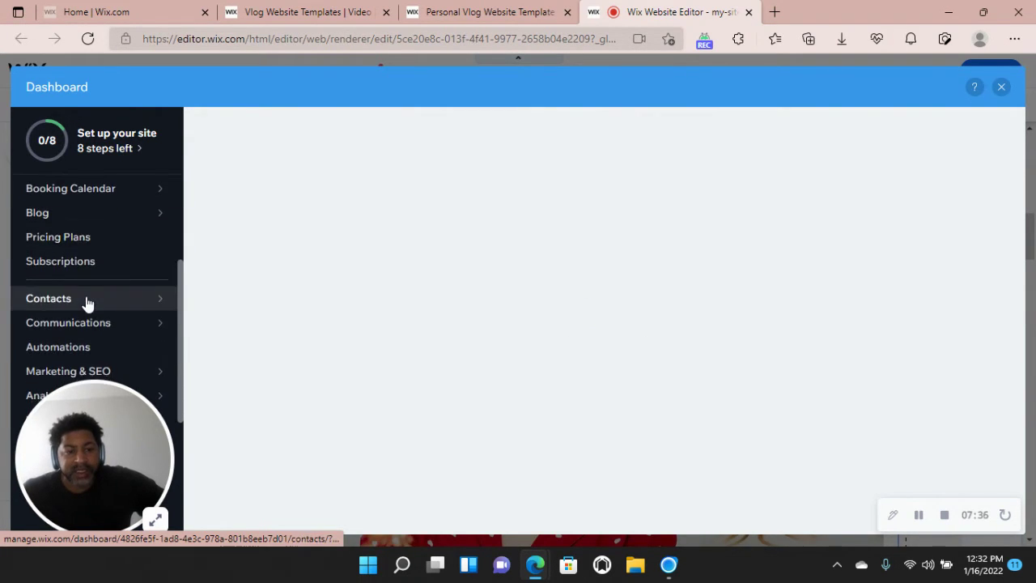
pyautogui.scroll(-1, 86, 302)
pyautogui.scroll(-1, 86, 302)
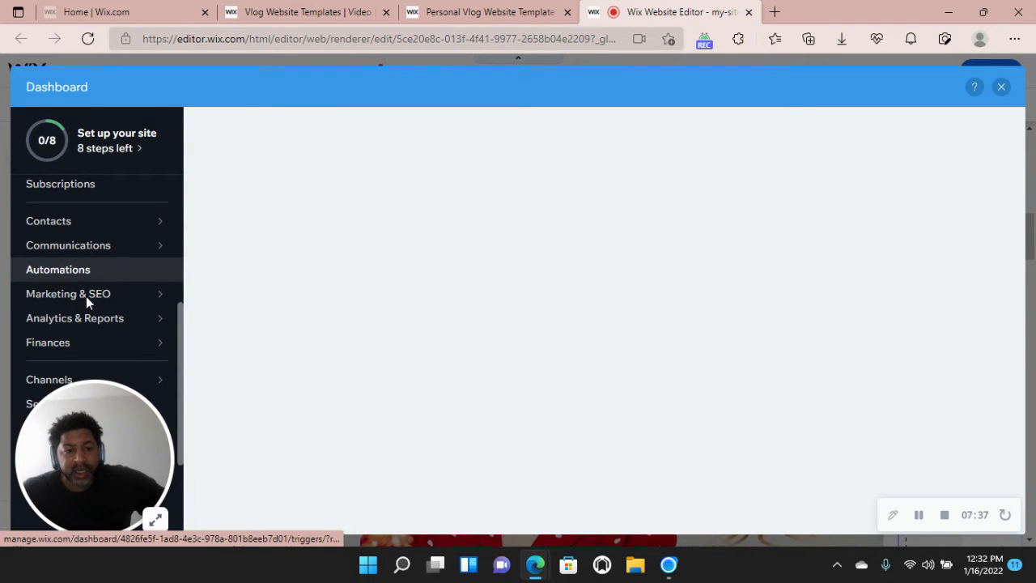
pyautogui.scroll(-1, 89, 303)
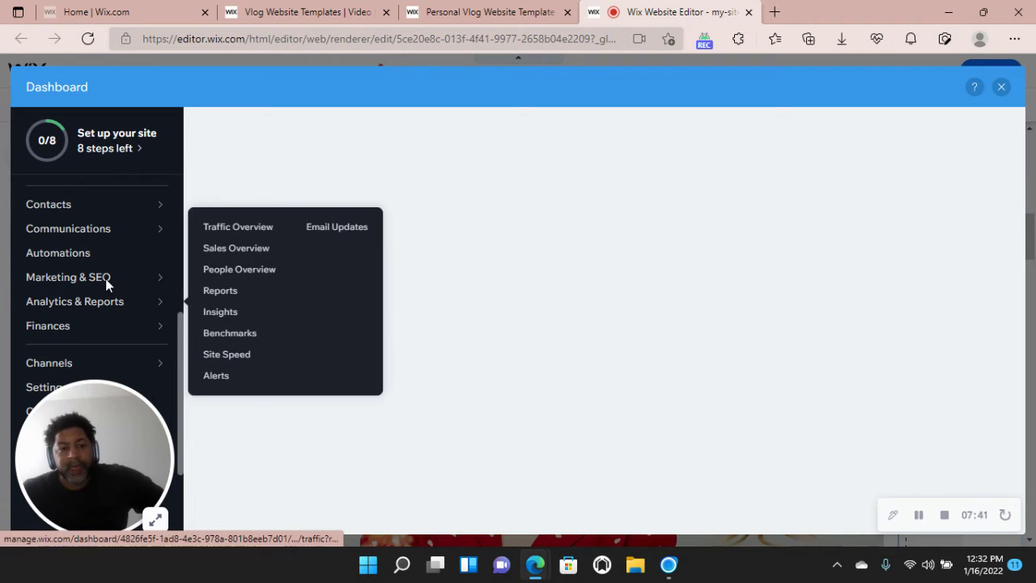
pyautogui.moveTo(108, 285)
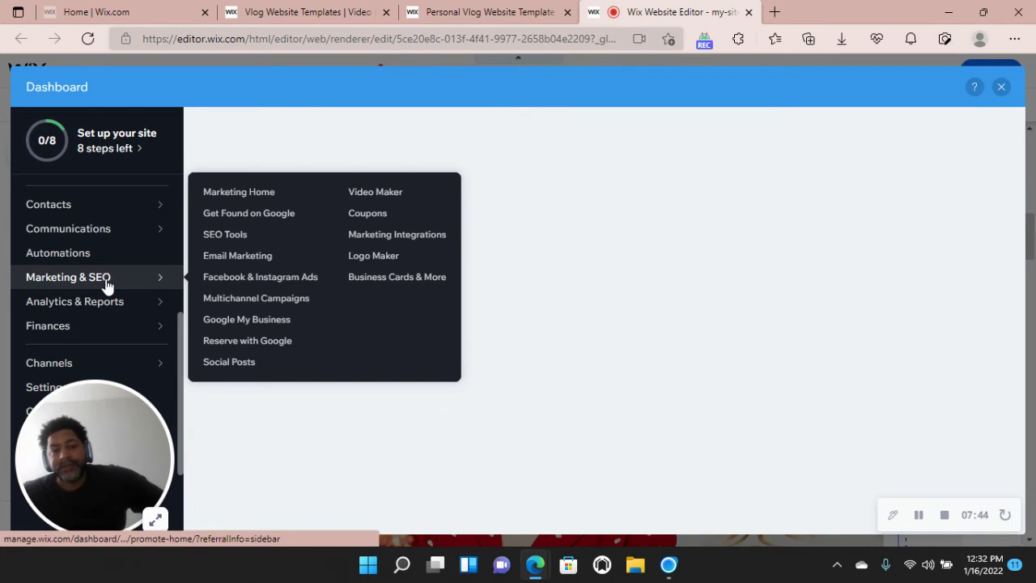
pyautogui.click(108, 285)
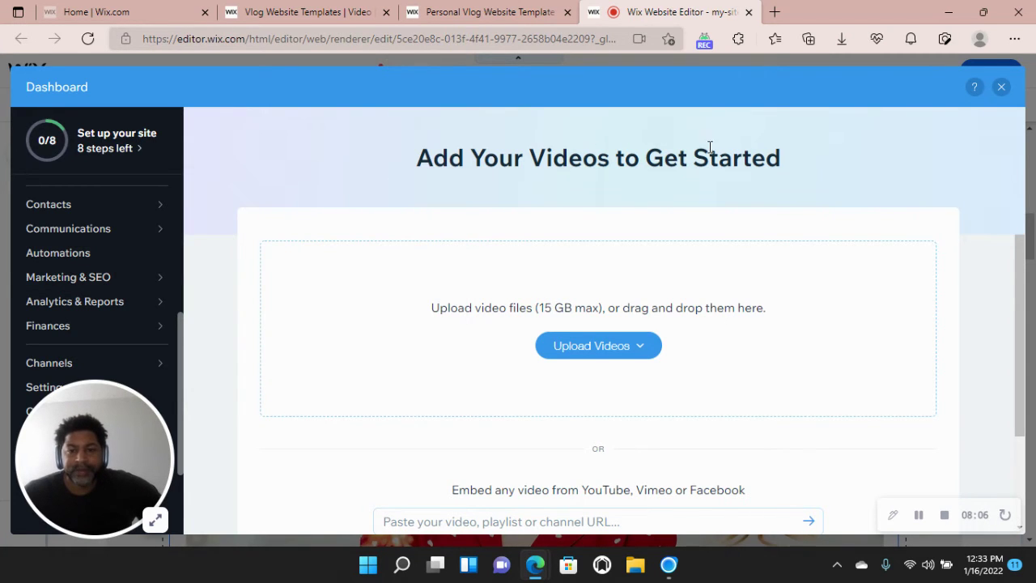
# Examine the video embedding field and the upload sources for adding videos, and close the dashboard.
pyautogui.scroll(-2, 703, 272)
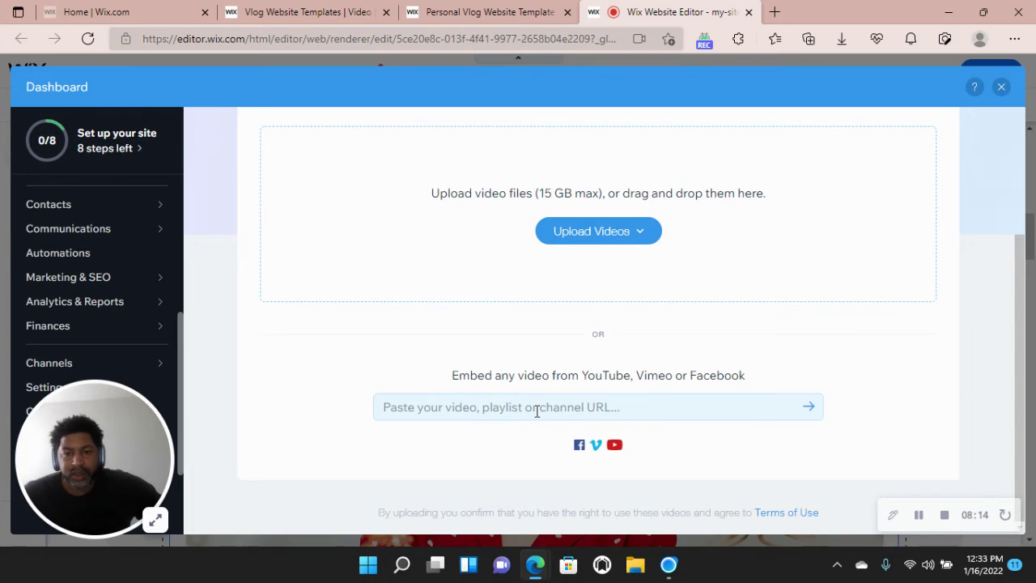
pyautogui.scroll(1, 536, 411)
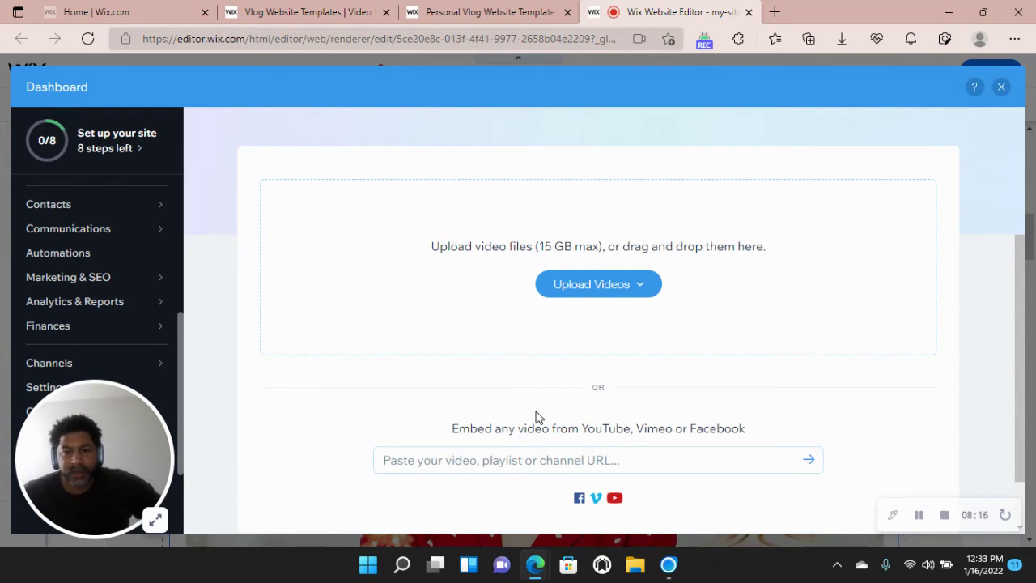
pyautogui.click(594, 293)
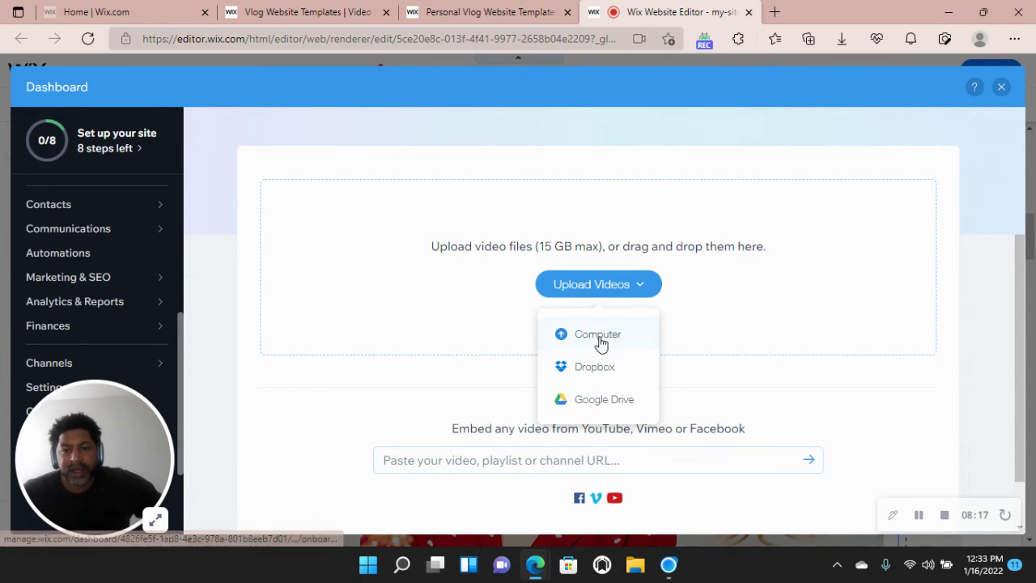
pyautogui.click(1002, 88)
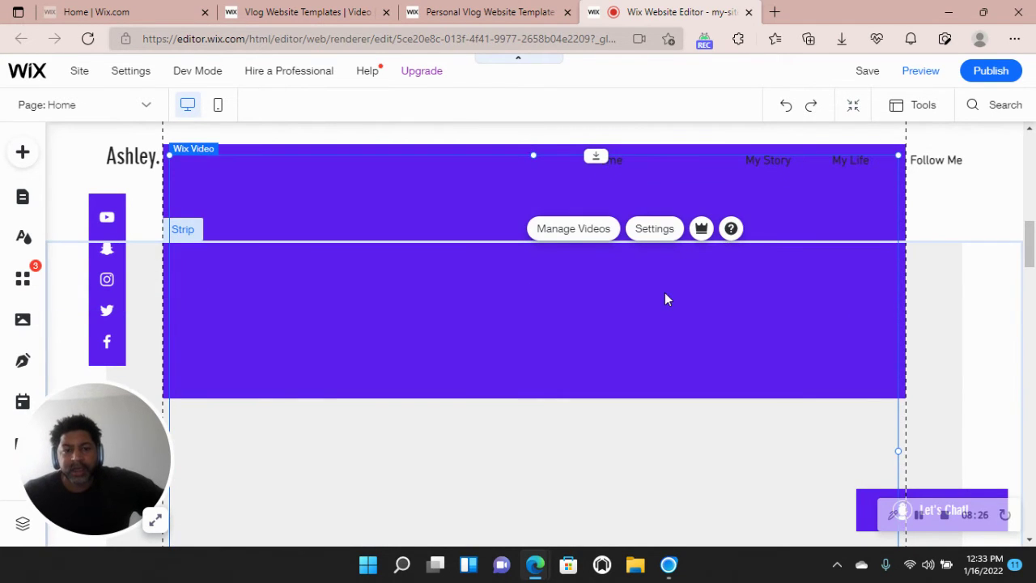
# Select the header's site title button at the start of the home page and switch the editor to the mobile view.
pyautogui.scroll(5, 664, 299)
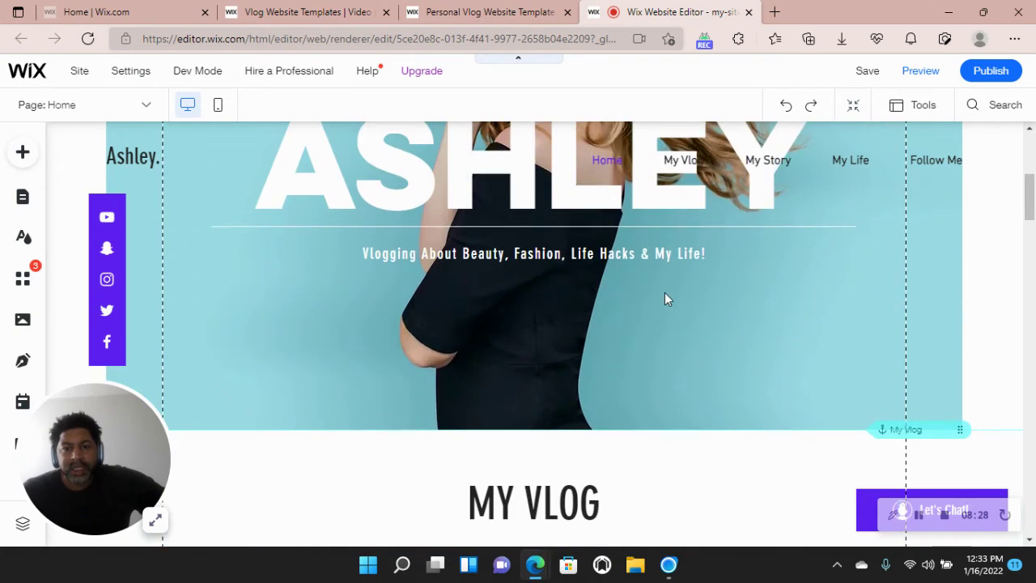
pyautogui.scroll(3, 665, 298)
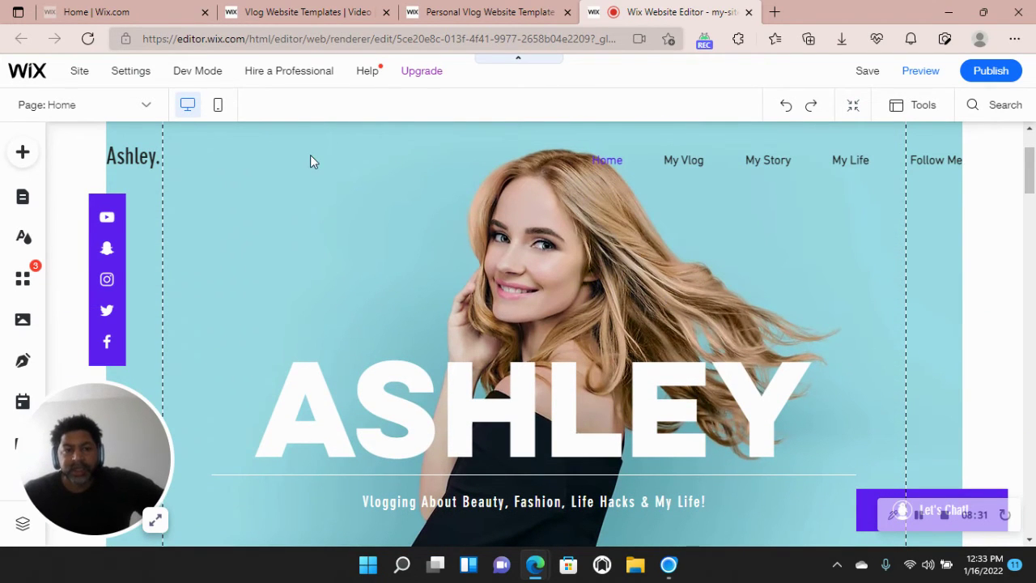
pyautogui.click(152, 157)
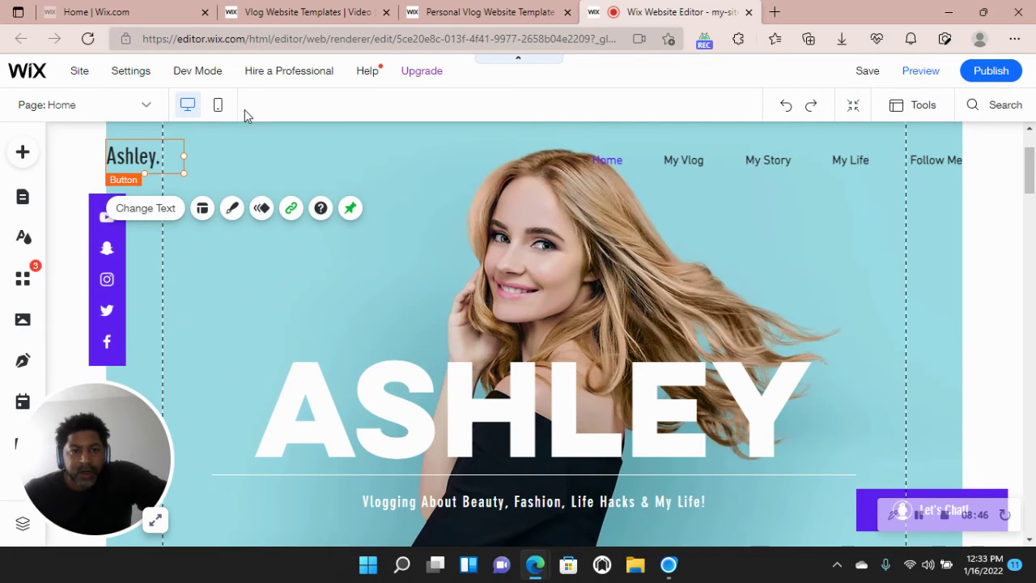
pyautogui.click(218, 109)
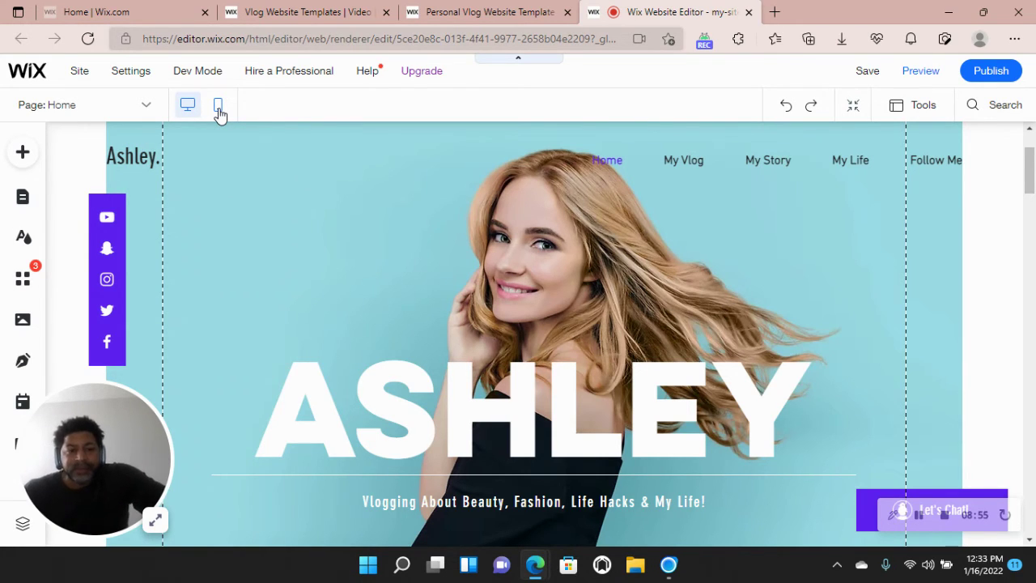
pyautogui.click(218, 109)
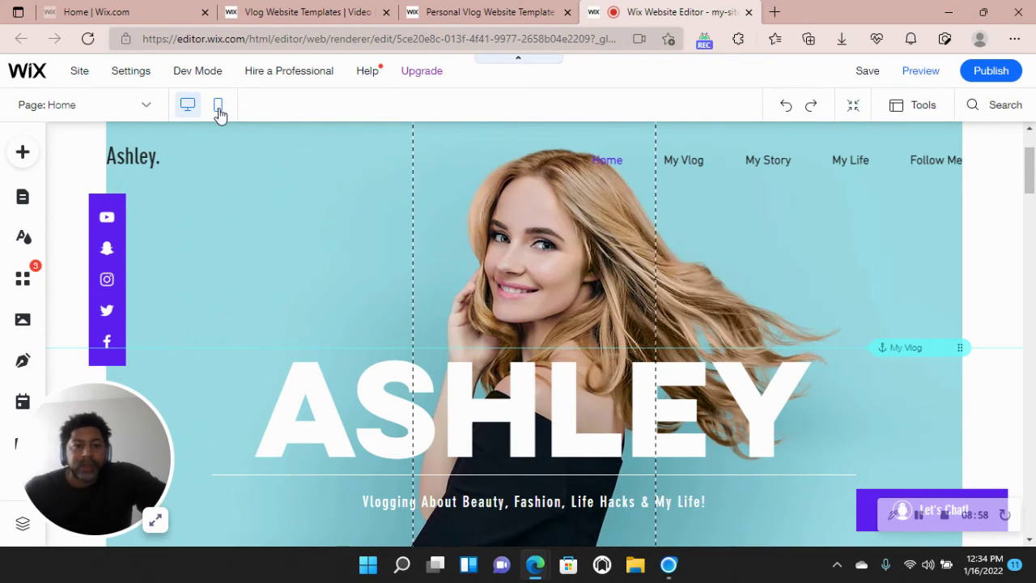
pyautogui.click(219, 109)
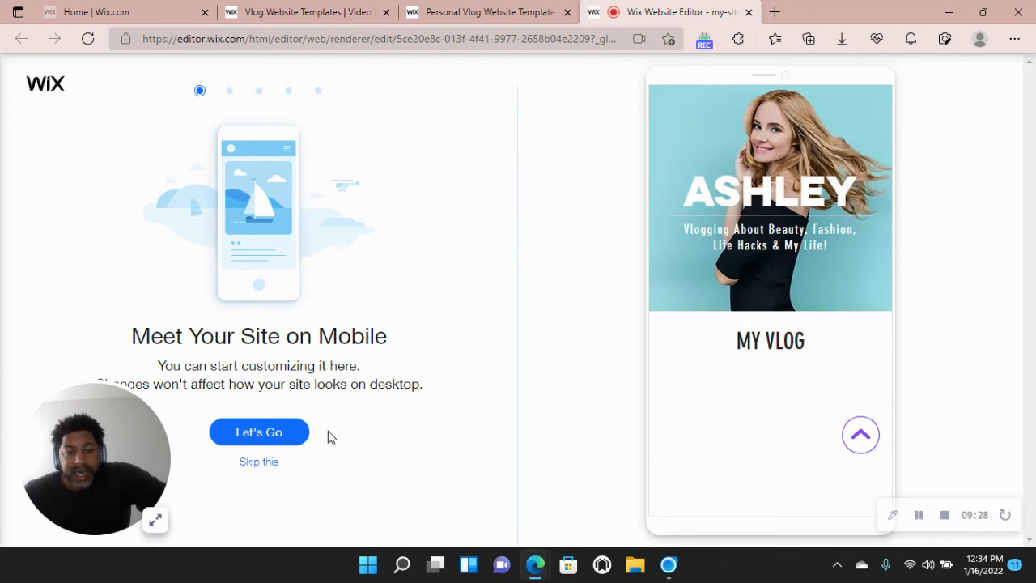
pyautogui.click(277, 440)
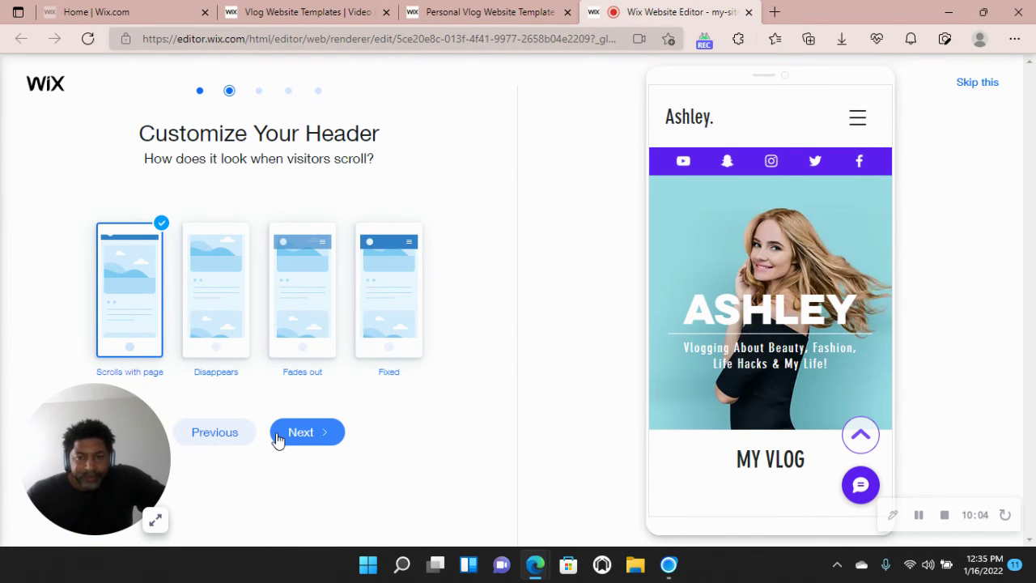
pyautogui.click(278, 438)
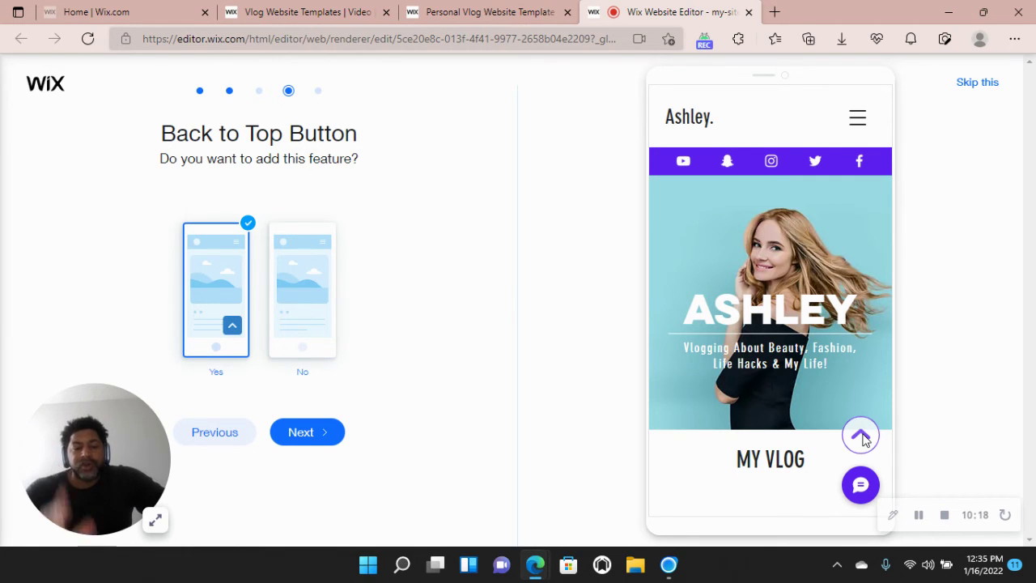
pyautogui.click(324, 441)
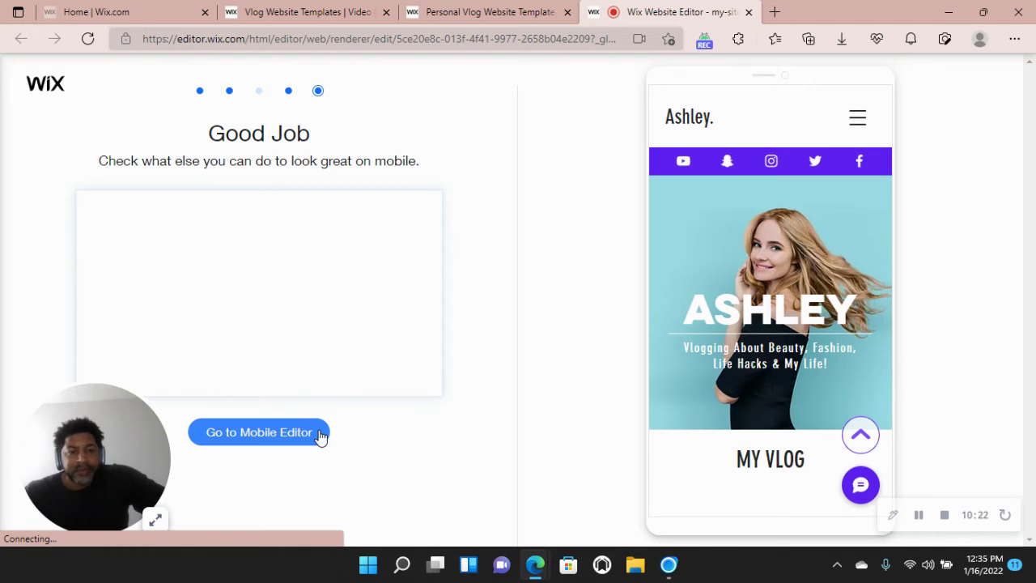
pyautogui.click(199, 91)
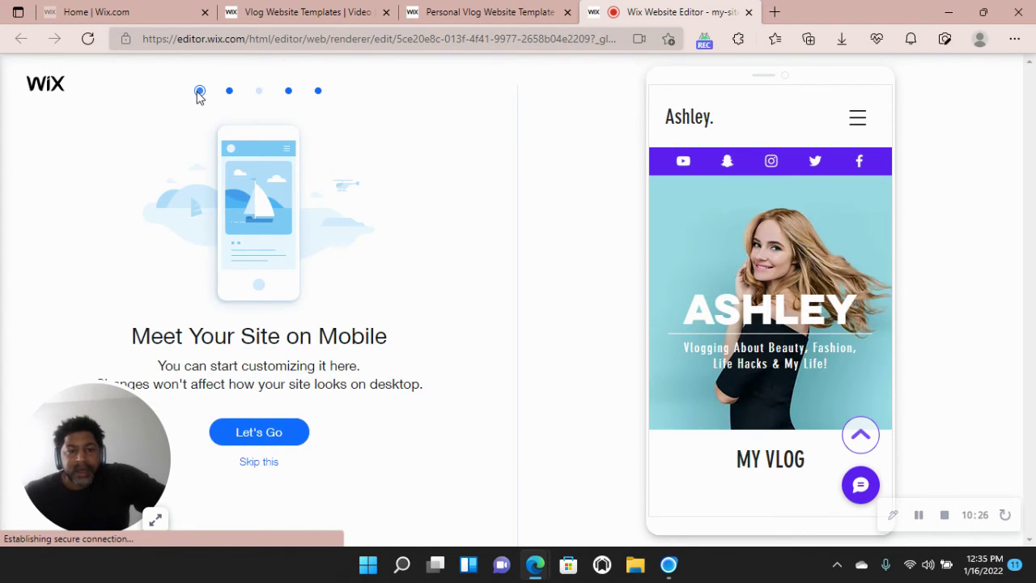
# Preview the Disappears, Fades out and Fixed behaviours for the mobile header, and set it to Scrolls with page.
pyautogui.click(264, 433)
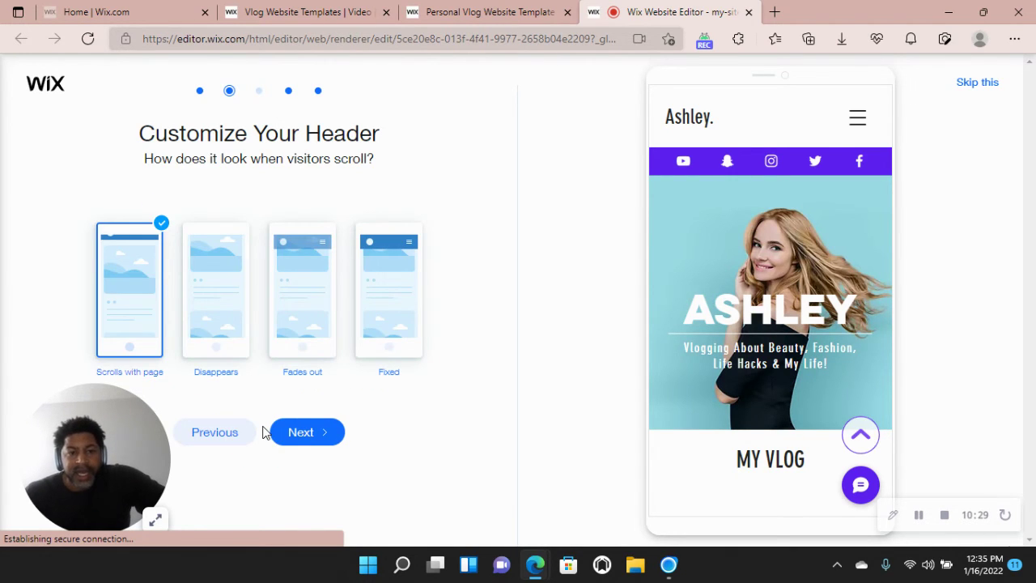
pyautogui.click(208, 313)
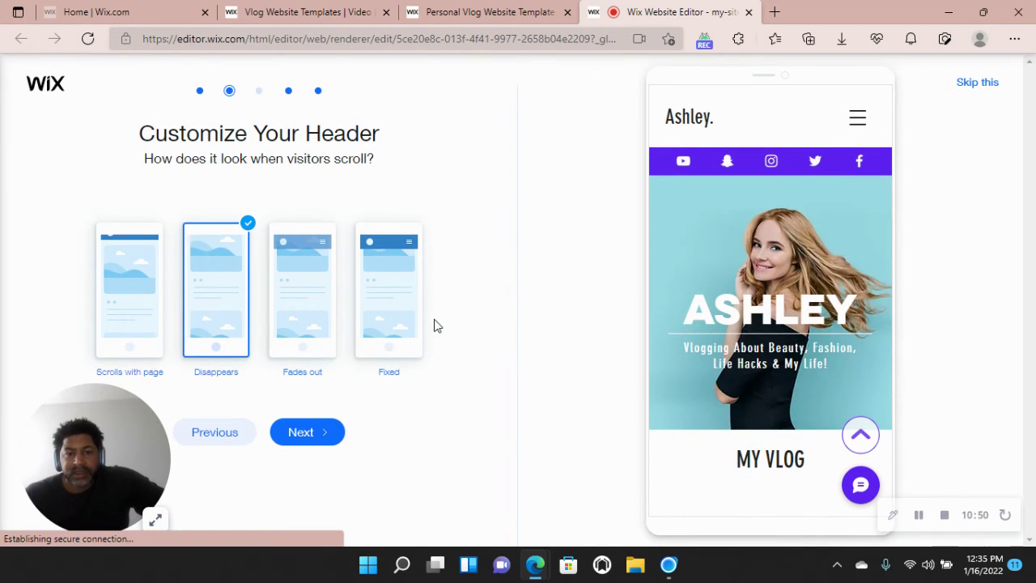
pyautogui.click(328, 314)
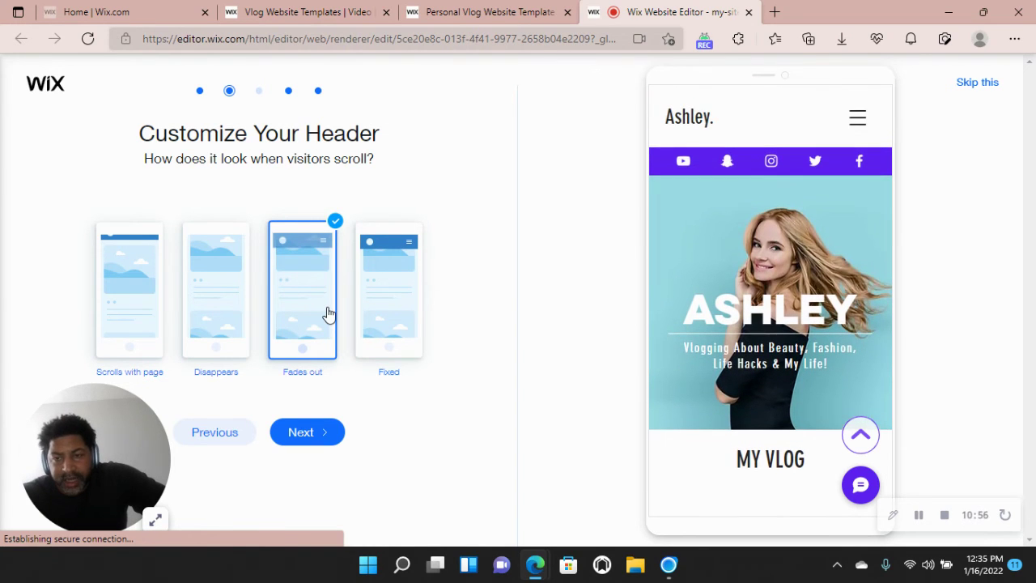
pyautogui.click(384, 310)
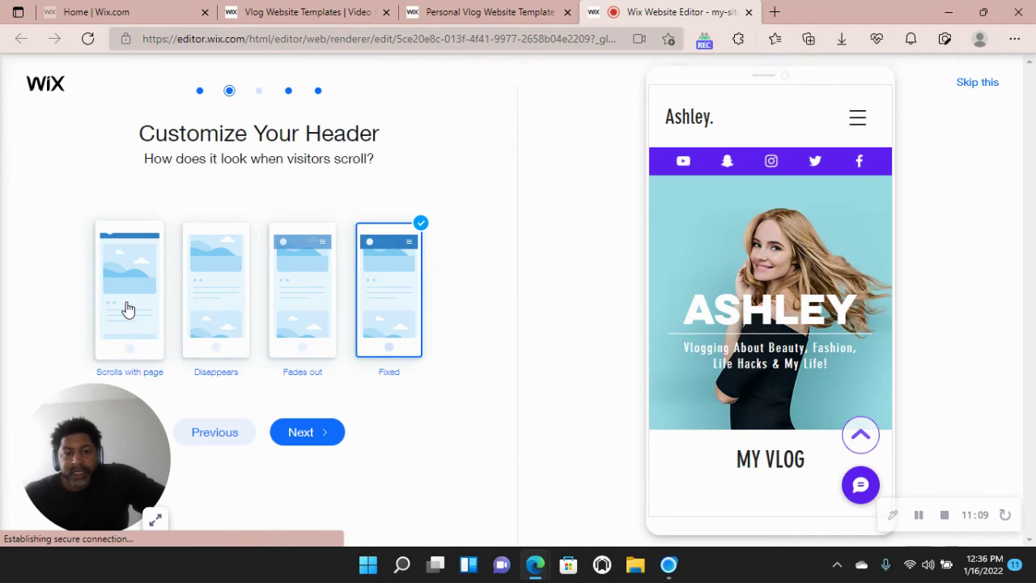
pyautogui.click(127, 309)
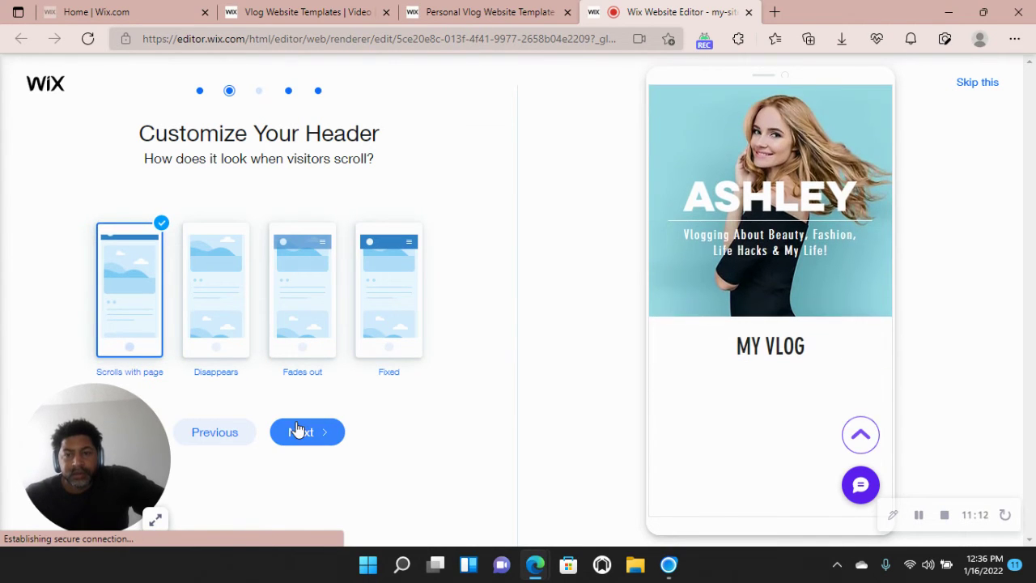
pyautogui.click(298, 430)
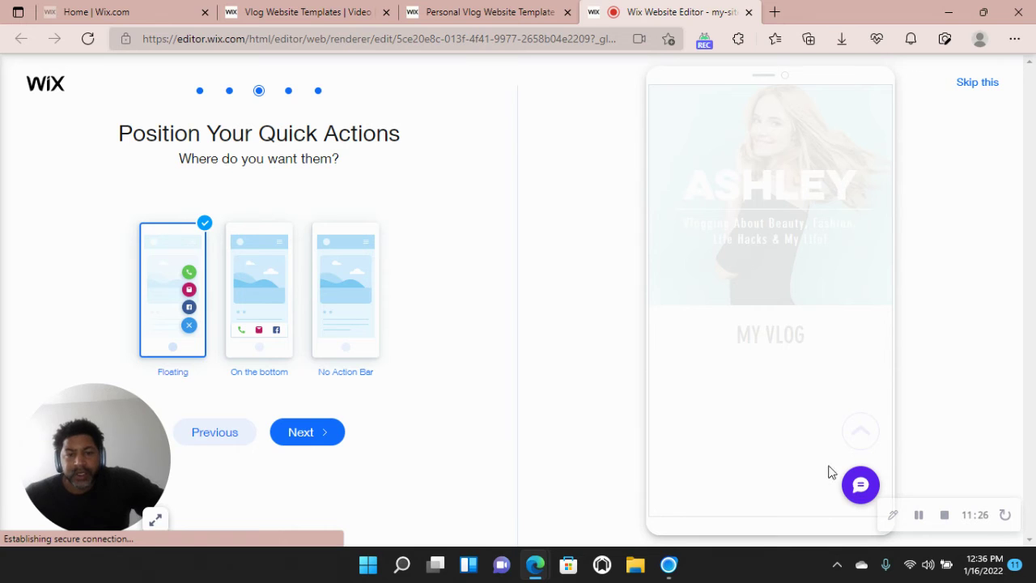
# Preview the On the bottom and No Action Bar layouts for the quick actions, and set their position to Floating.
pyautogui.click(273, 321)
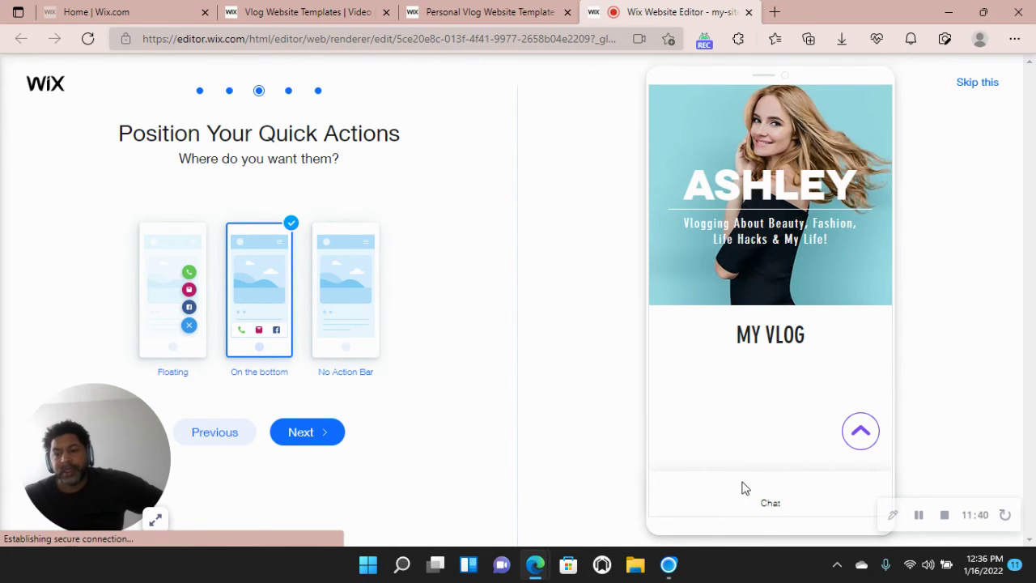
pyautogui.click(341, 301)
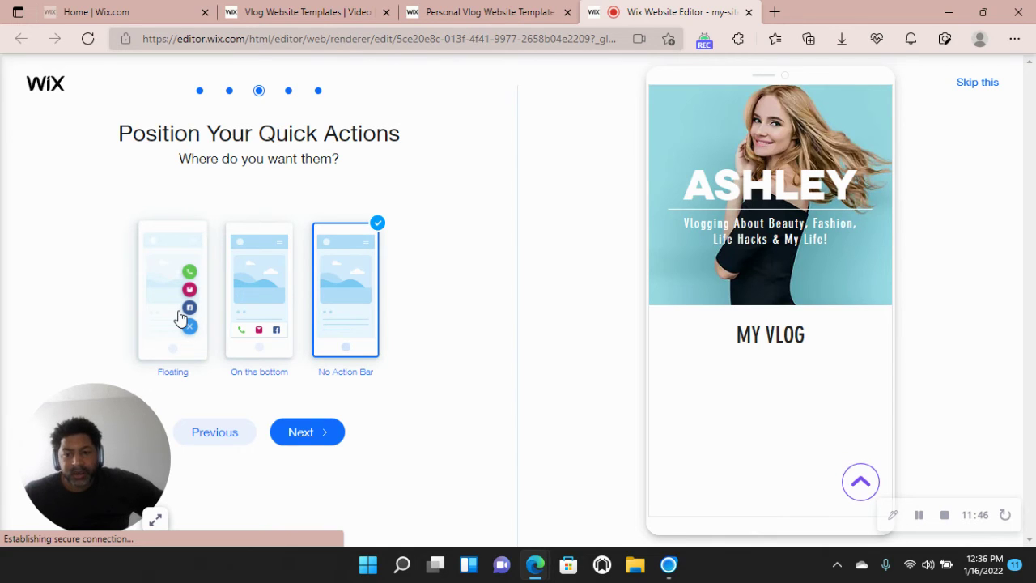
pyautogui.click(178, 295)
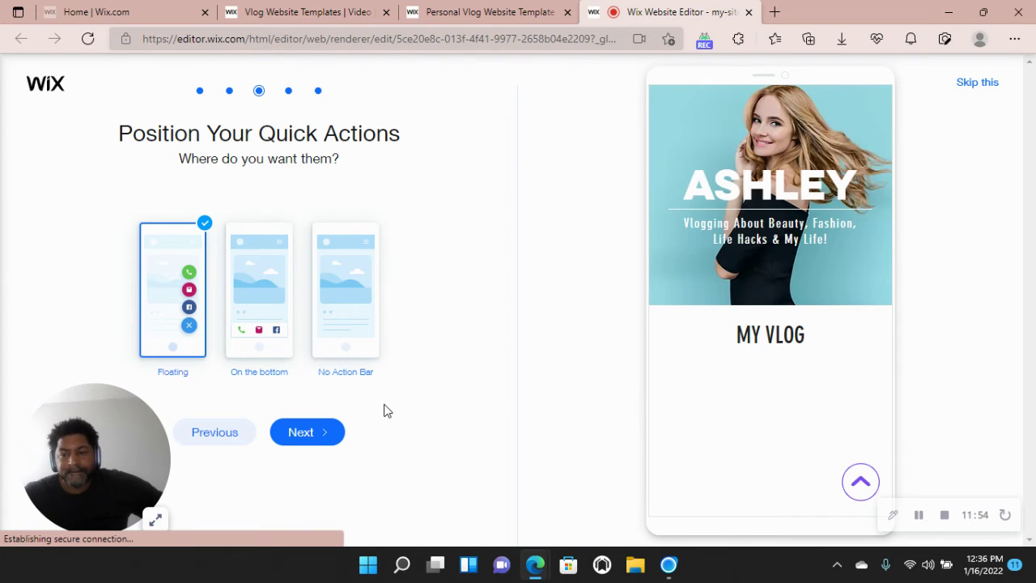
pyautogui.click(329, 435)
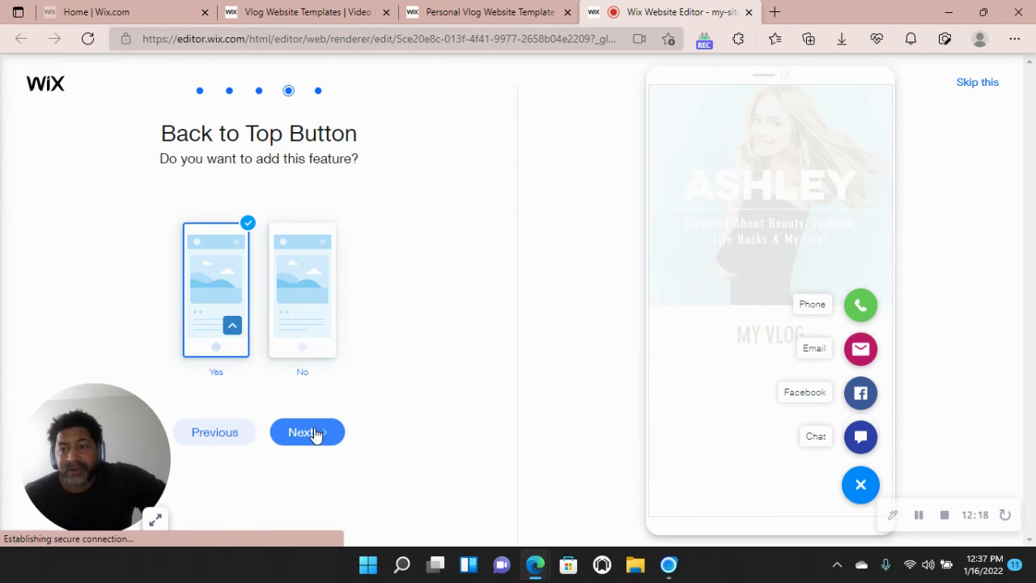
# Accept the Back to Top button on the mobile site and continue to the Mobile Editor.
pyautogui.click(316, 434)
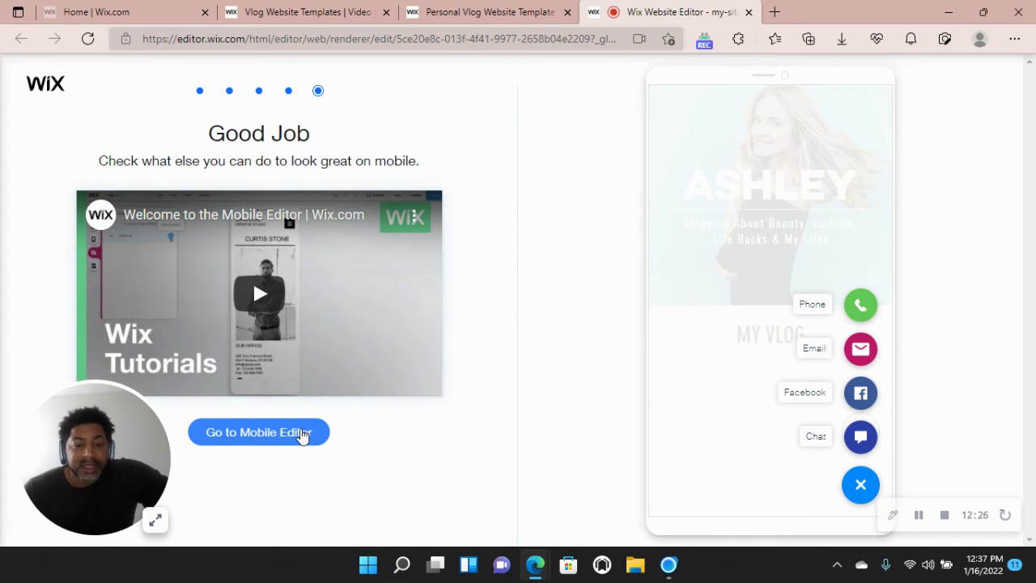
pyautogui.click(302, 436)
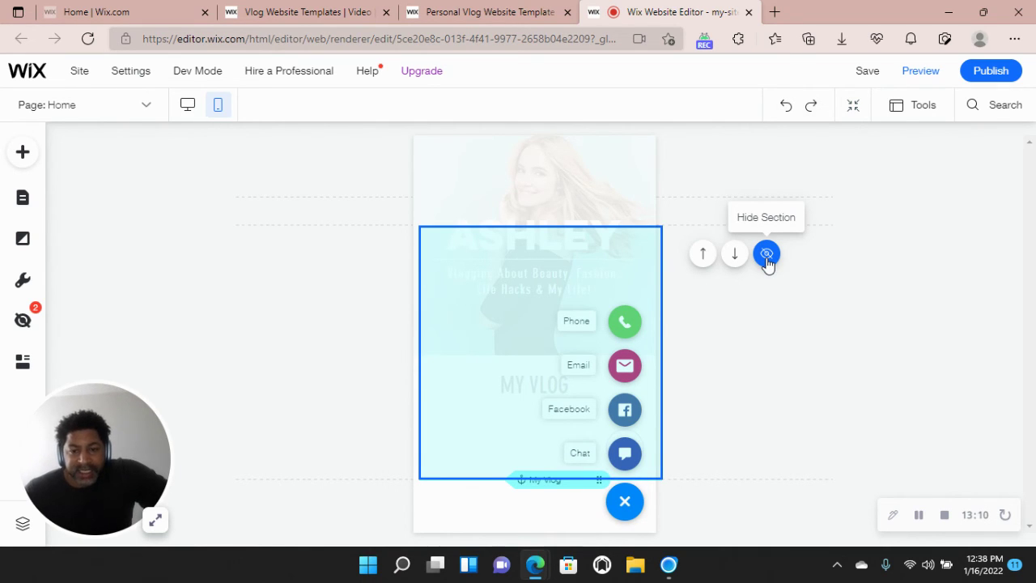
# Hide the section at the My Vlog anchor on mobile and open the list of elements hidden on mobile.
pyautogui.click(625, 510)
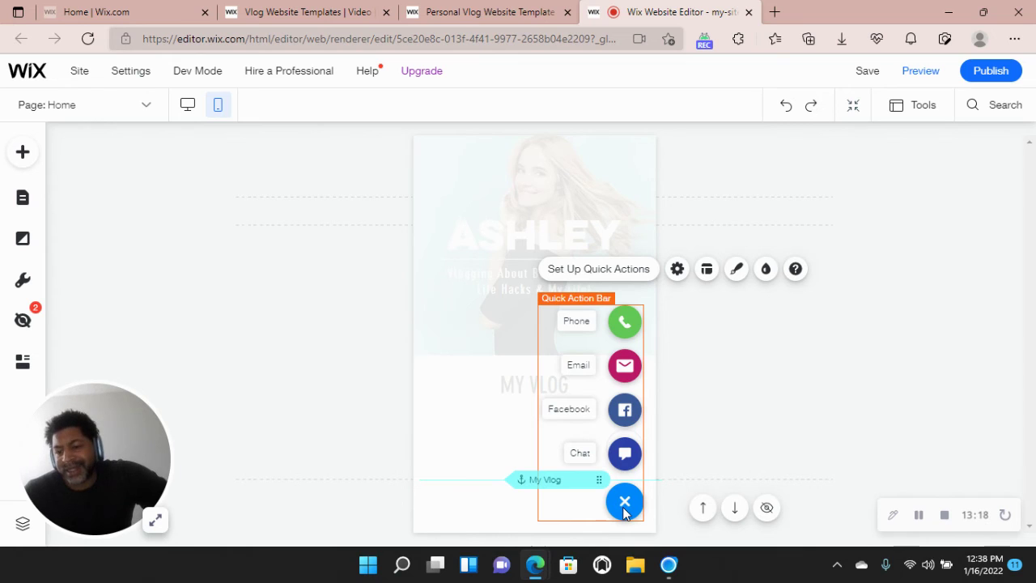
pyautogui.click(765, 510)
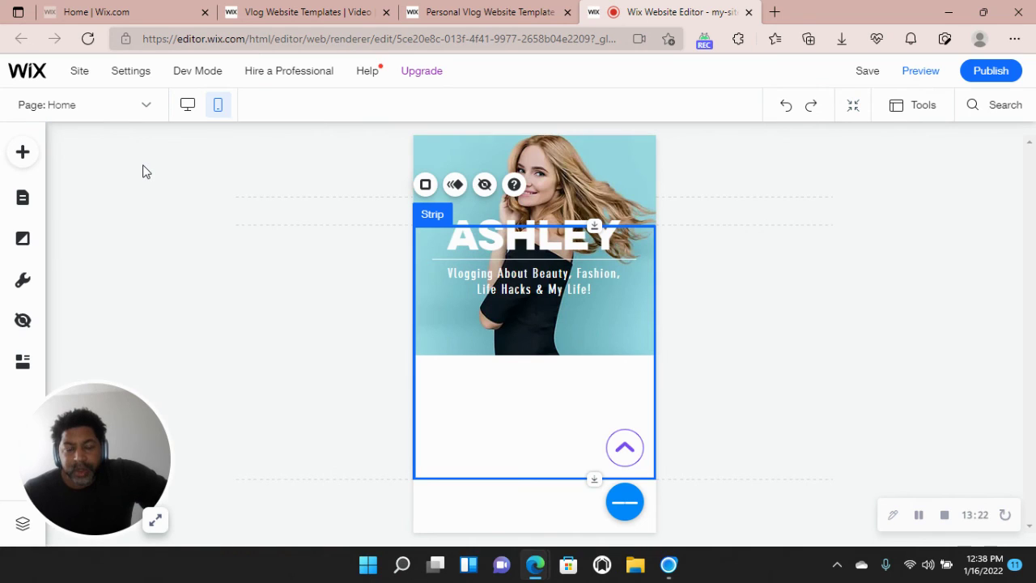
pyautogui.click(23, 322)
pyautogui.click(22, 322)
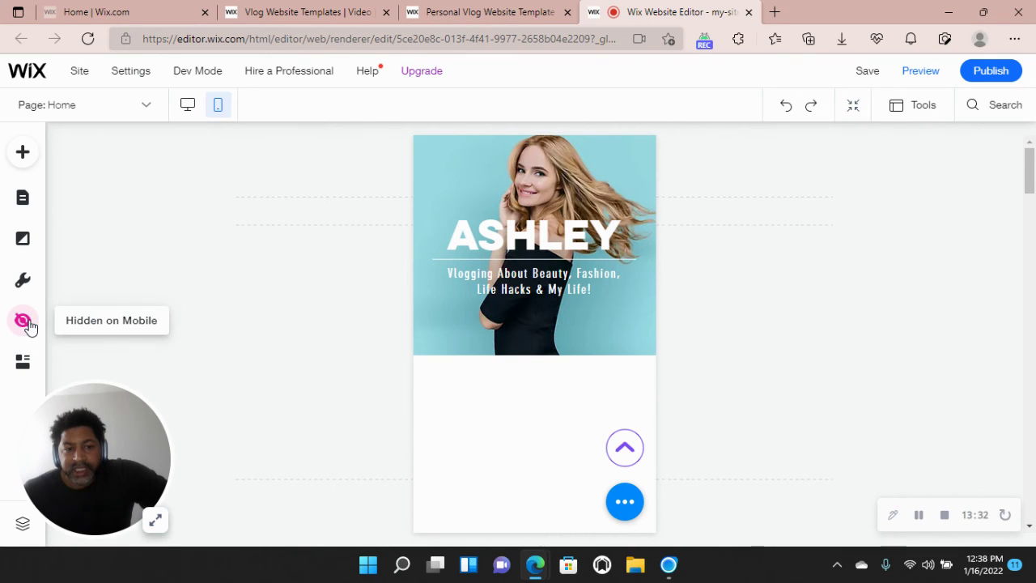
pyautogui.click(23, 321)
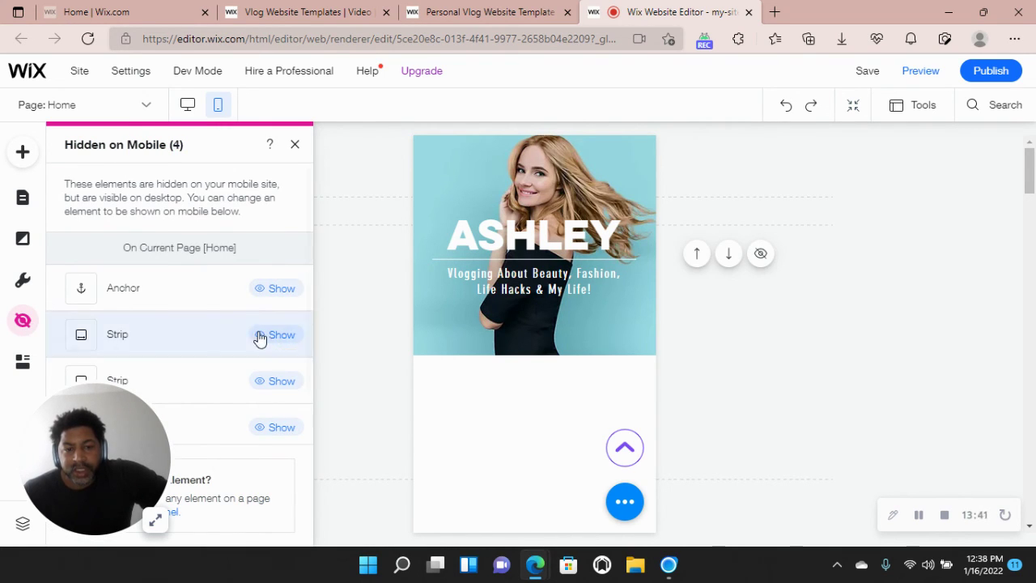
# Show the hidden MY VLOG title section on the mobile home page again.
pyautogui.click(264, 429)
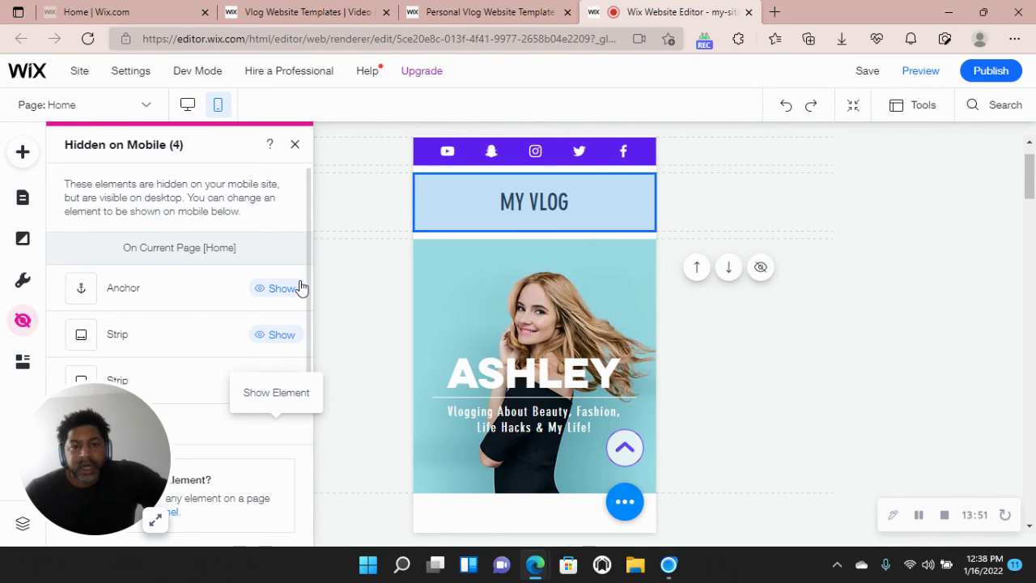
pyautogui.click(441, 293)
# Review the mobile home page from the blank strip through the photos to the footer's contact details and form.
pyautogui.scroll(-2, 440, 294)
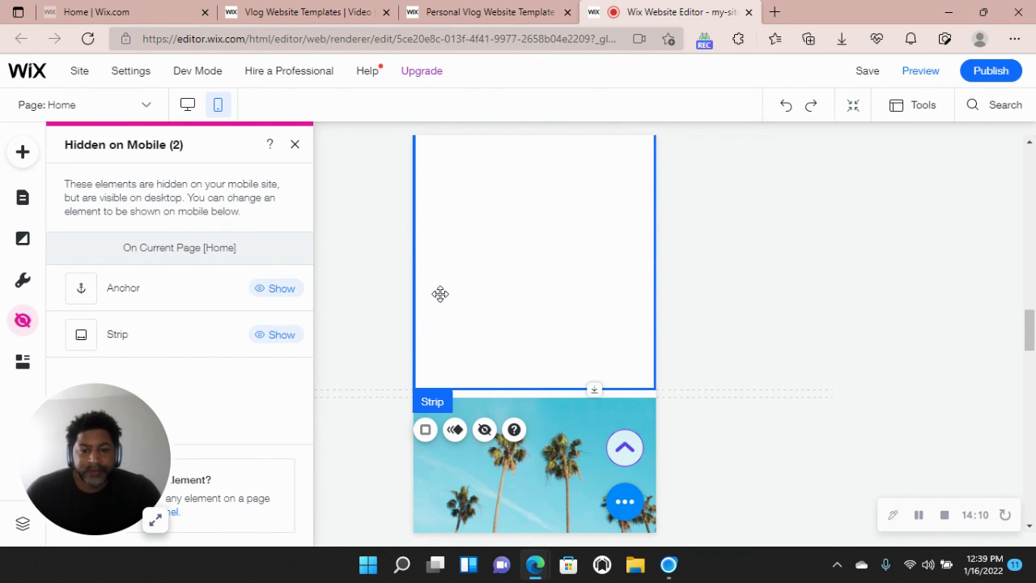
pyautogui.scroll(-1, 439, 294)
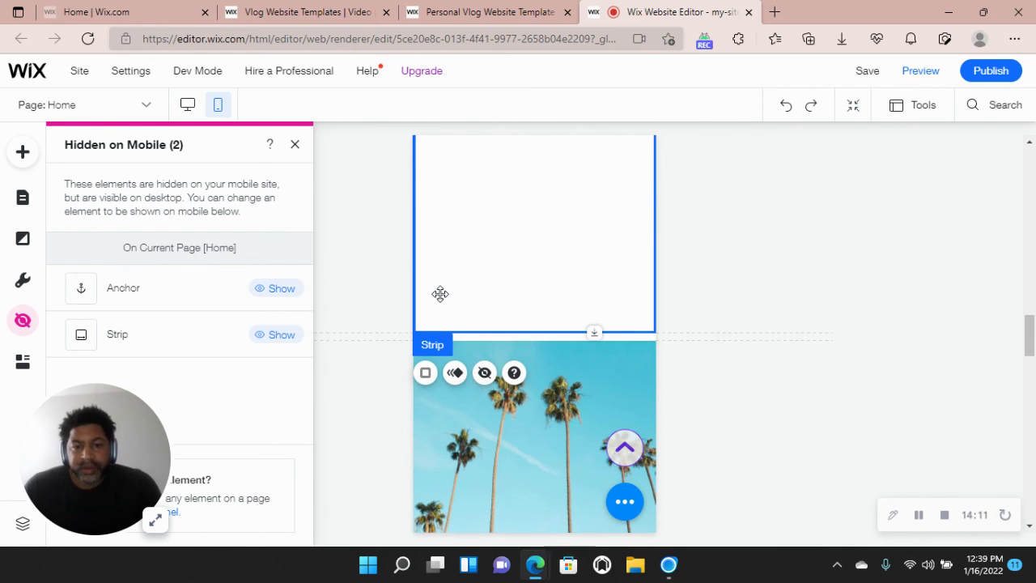
pyautogui.scroll(-3, 443, 300)
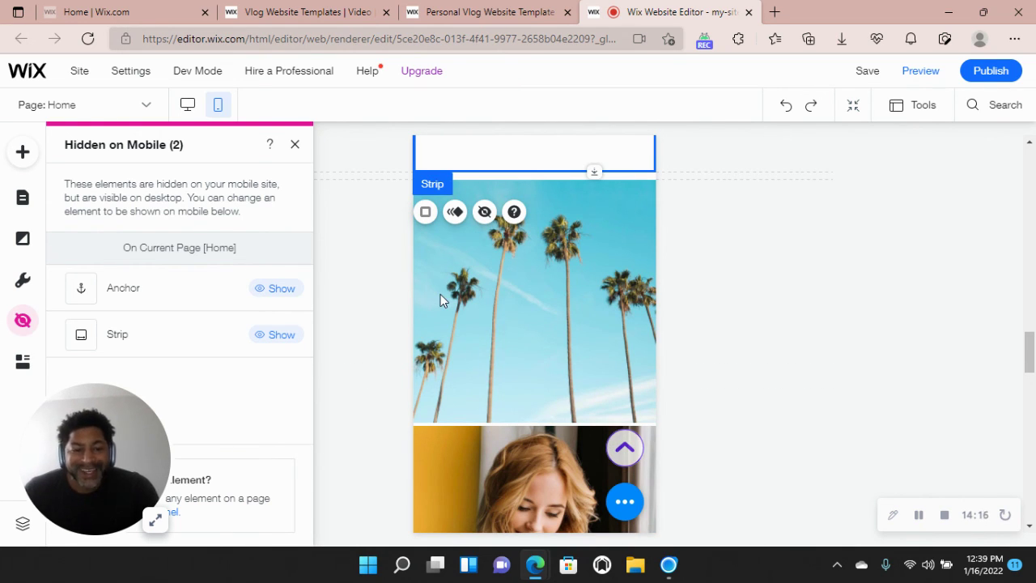
pyautogui.scroll(-4, 441, 295)
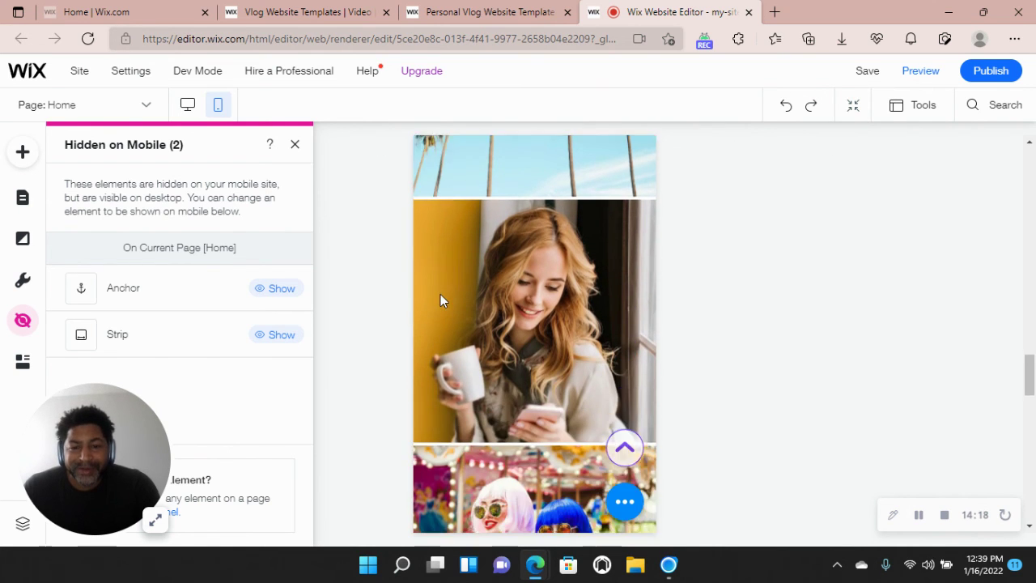
pyautogui.scroll(-10, 441, 299)
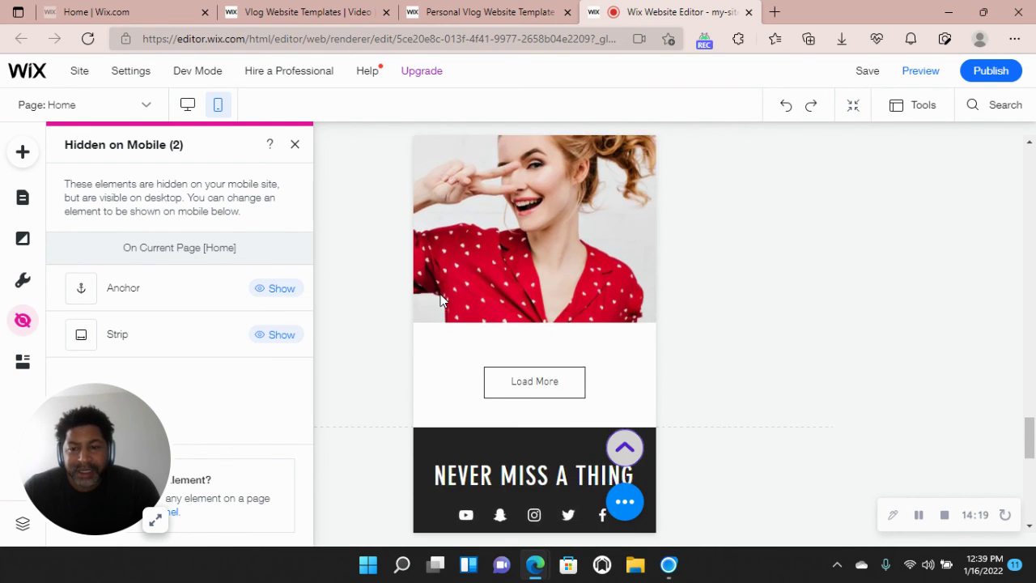
pyautogui.scroll(-5, 442, 300)
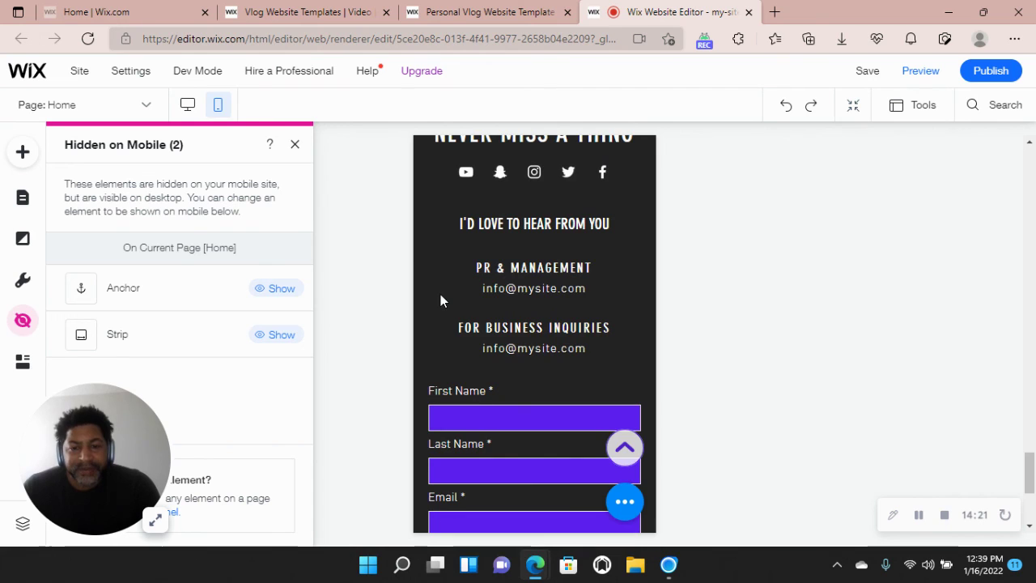
pyautogui.scroll(-4, 440, 301)
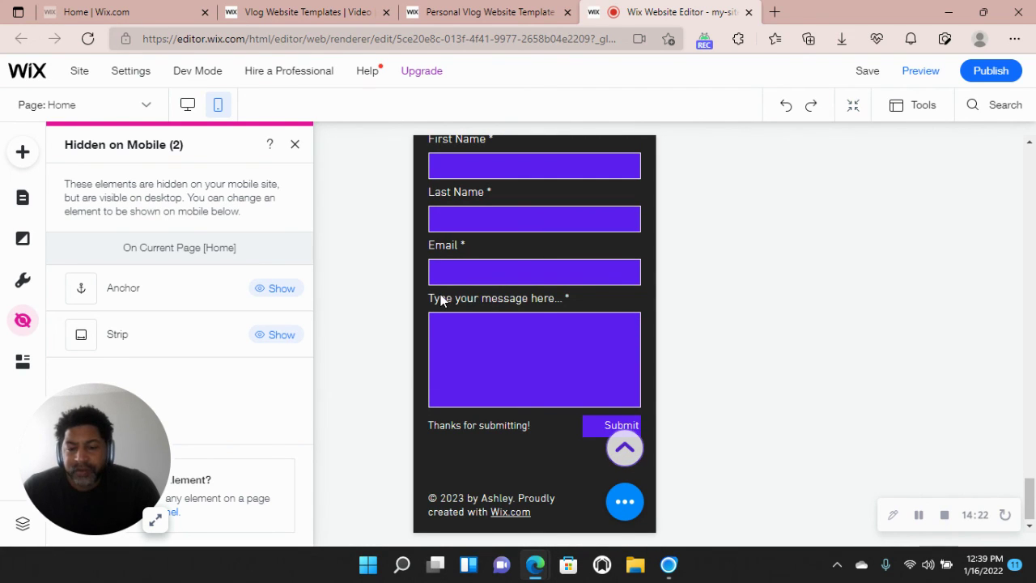
pyautogui.scroll(-1, 440, 298)
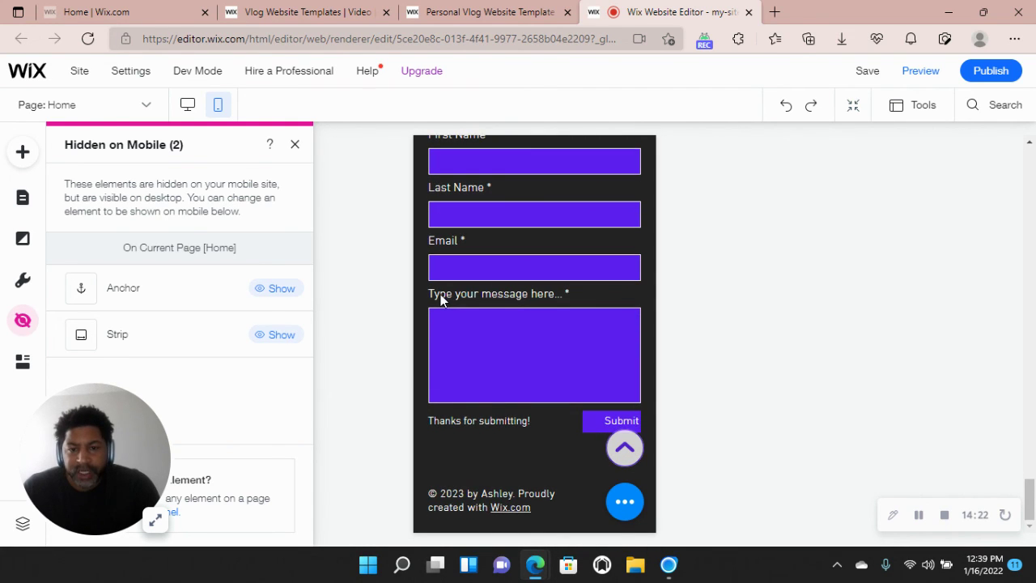
pyautogui.scroll(2, 440, 294)
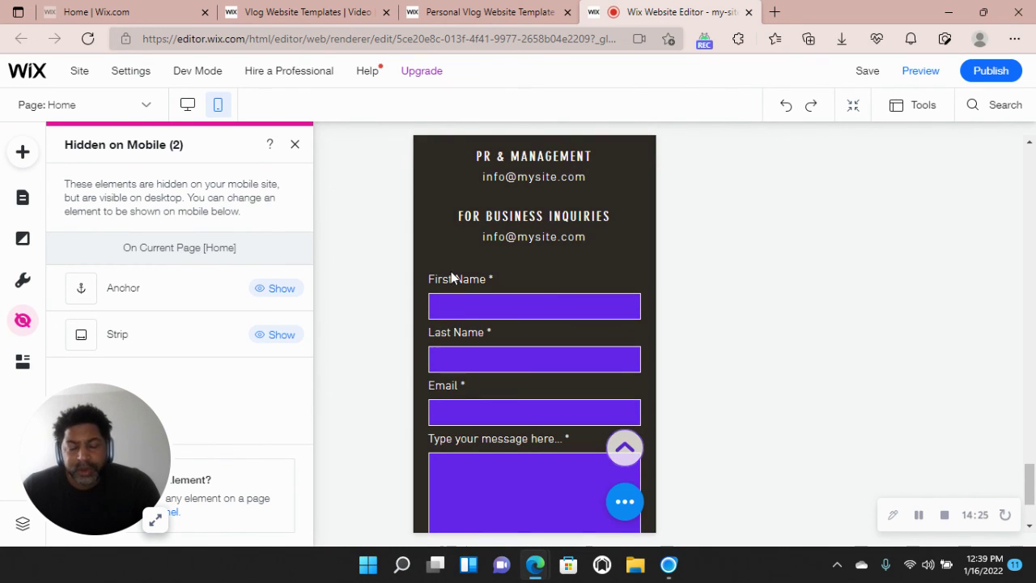
pyautogui.scroll(2, 451, 271)
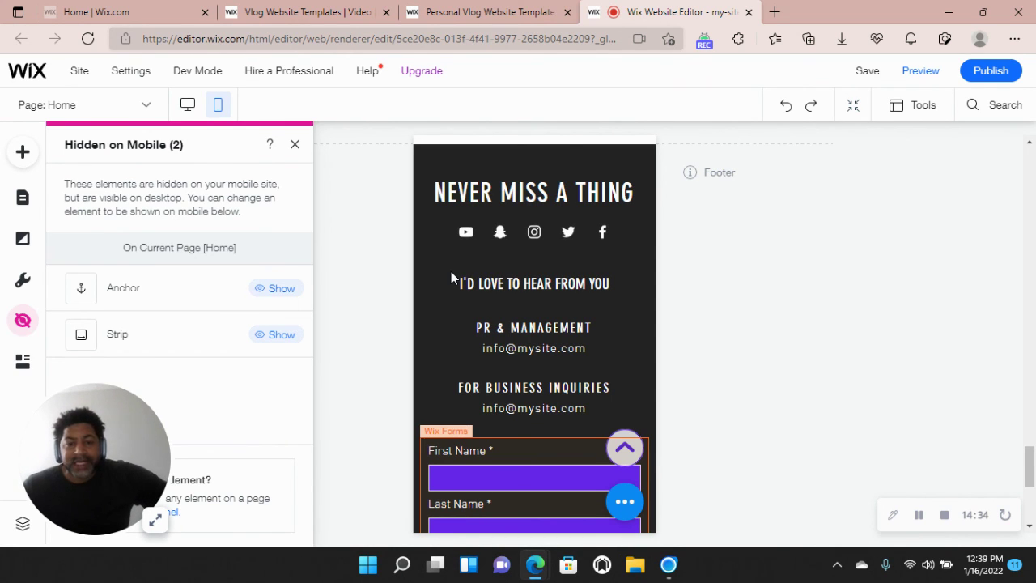
pyautogui.scroll(-1, 451, 273)
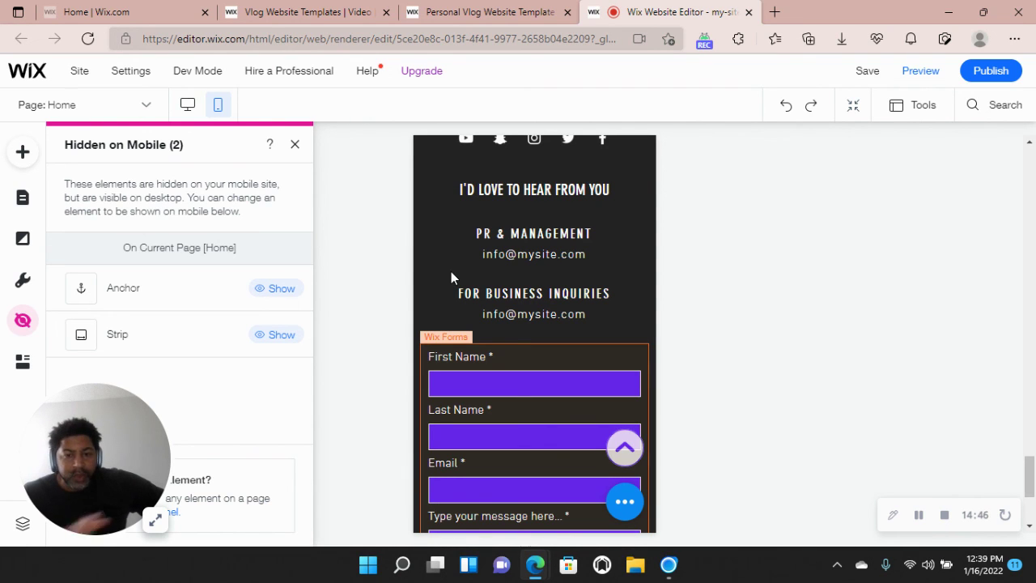
pyautogui.scroll(-1, 451, 271)
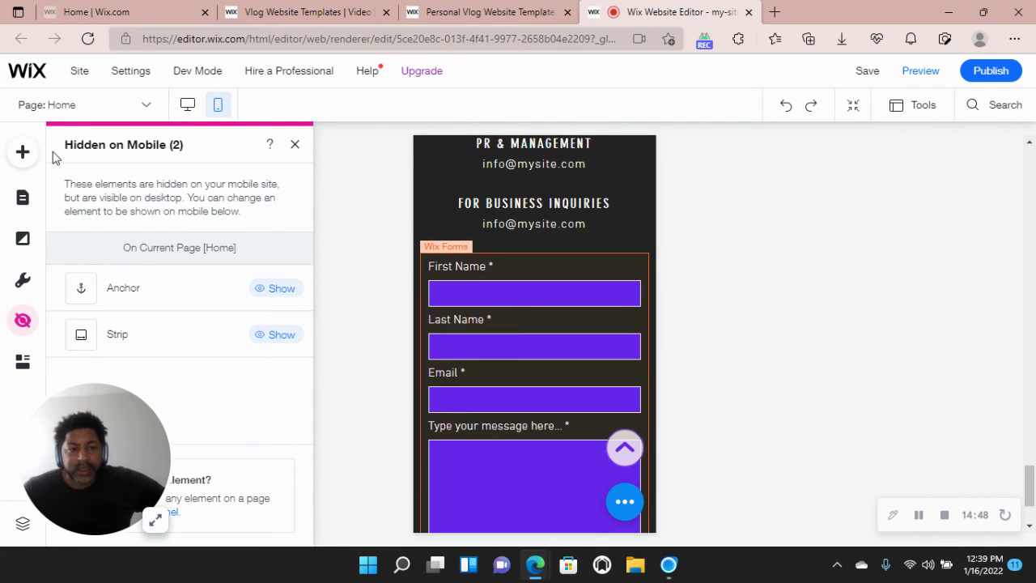
pyautogui.scroll(-2, 27, 157)
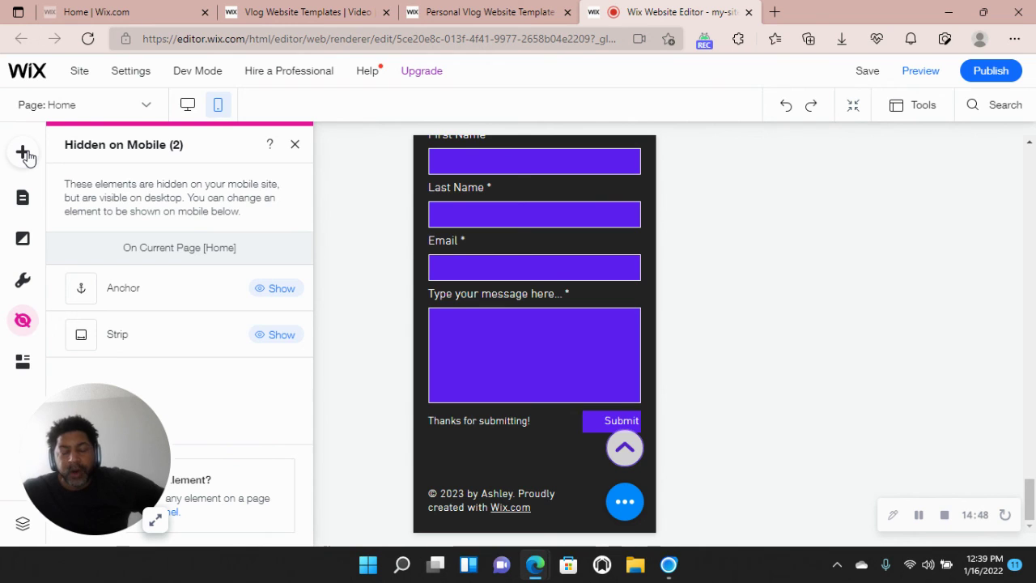
# Browse the Social, Box, Button and Image elements that can be added to the mobile site.
pyautogui.click(23, 154)
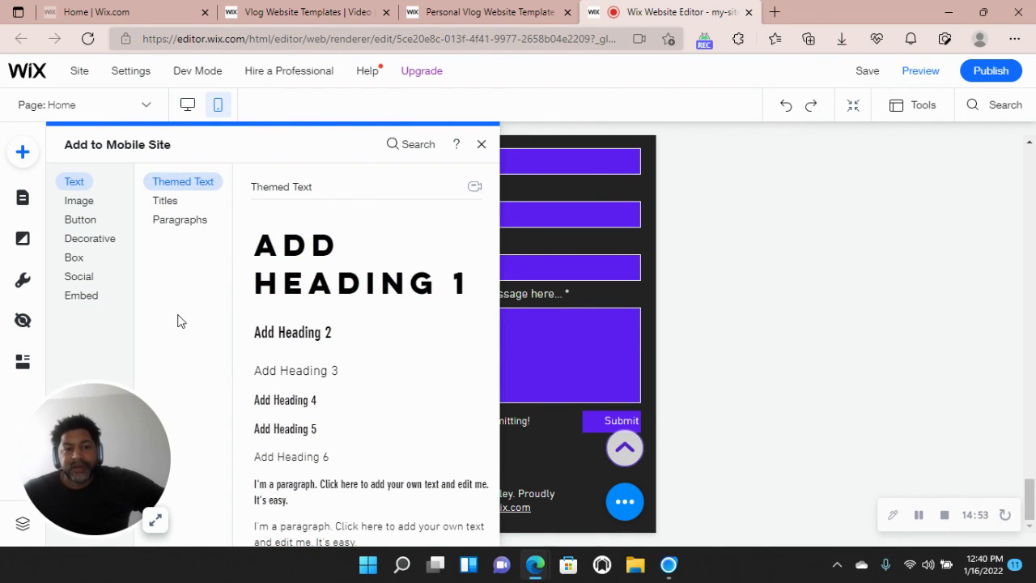
pyautogui.click(85, 278)
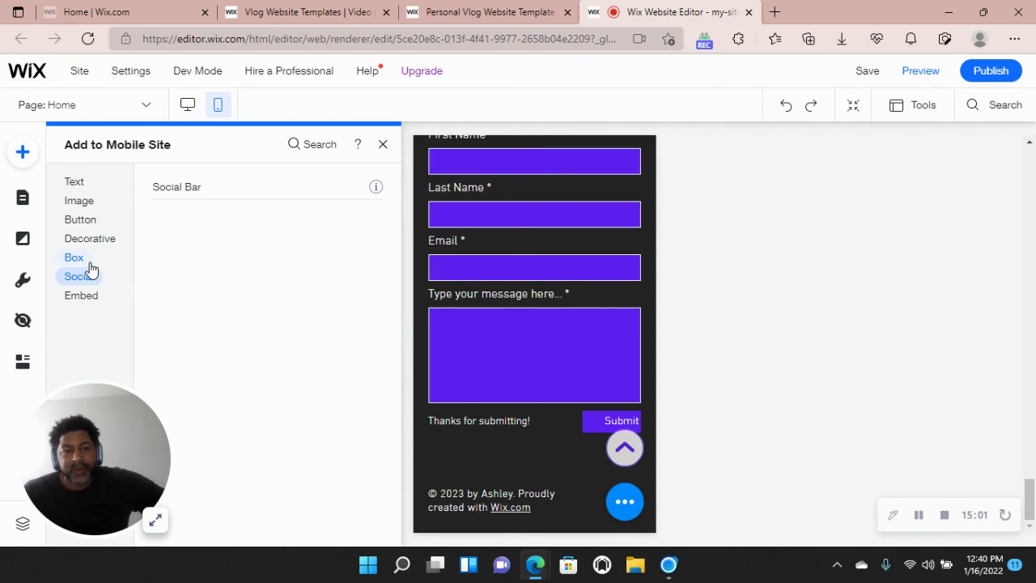
pyautogui.click(81, 259)
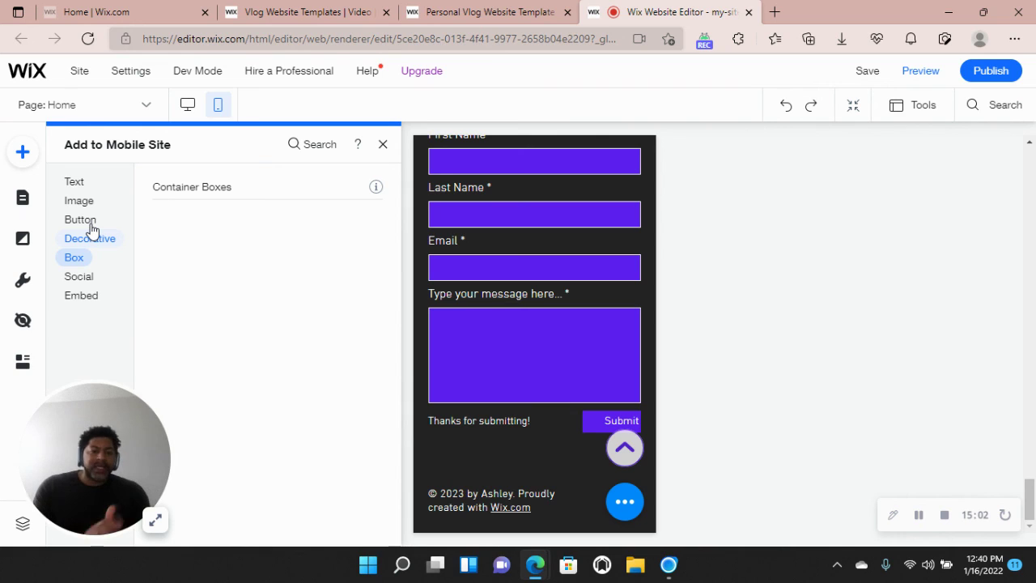
pyautogui.click(91, 225)
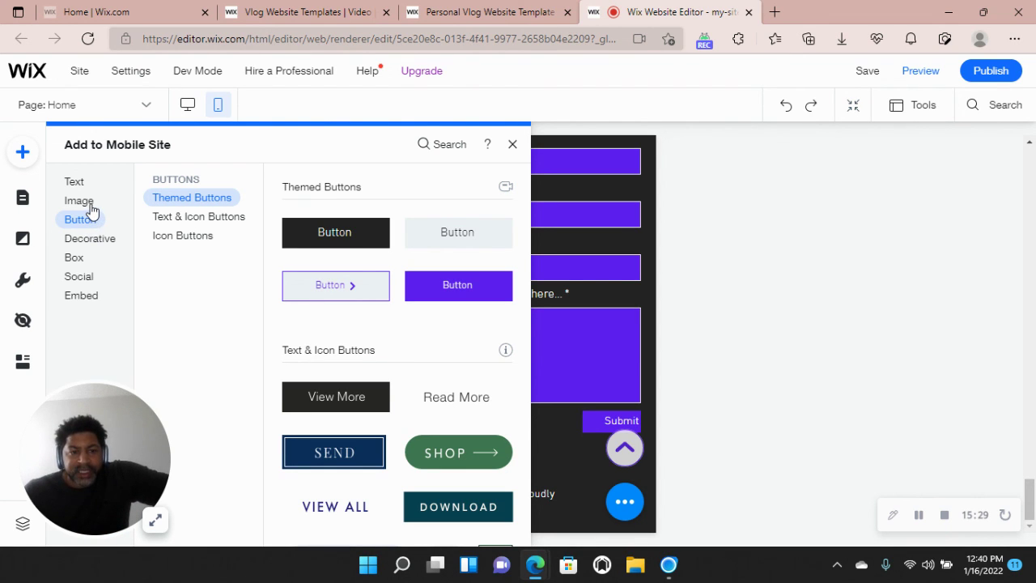
pyautogui.click(81, 200)
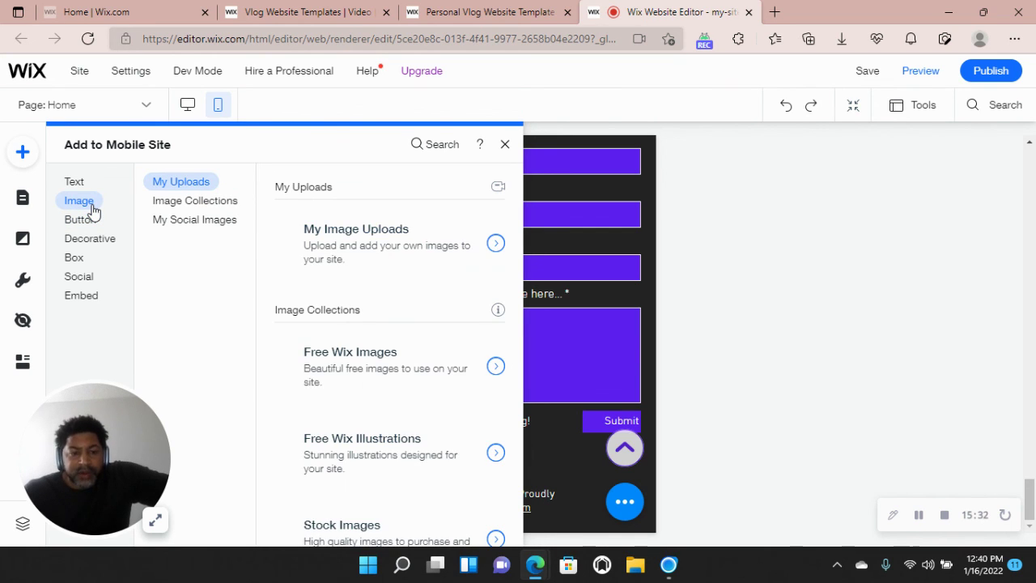